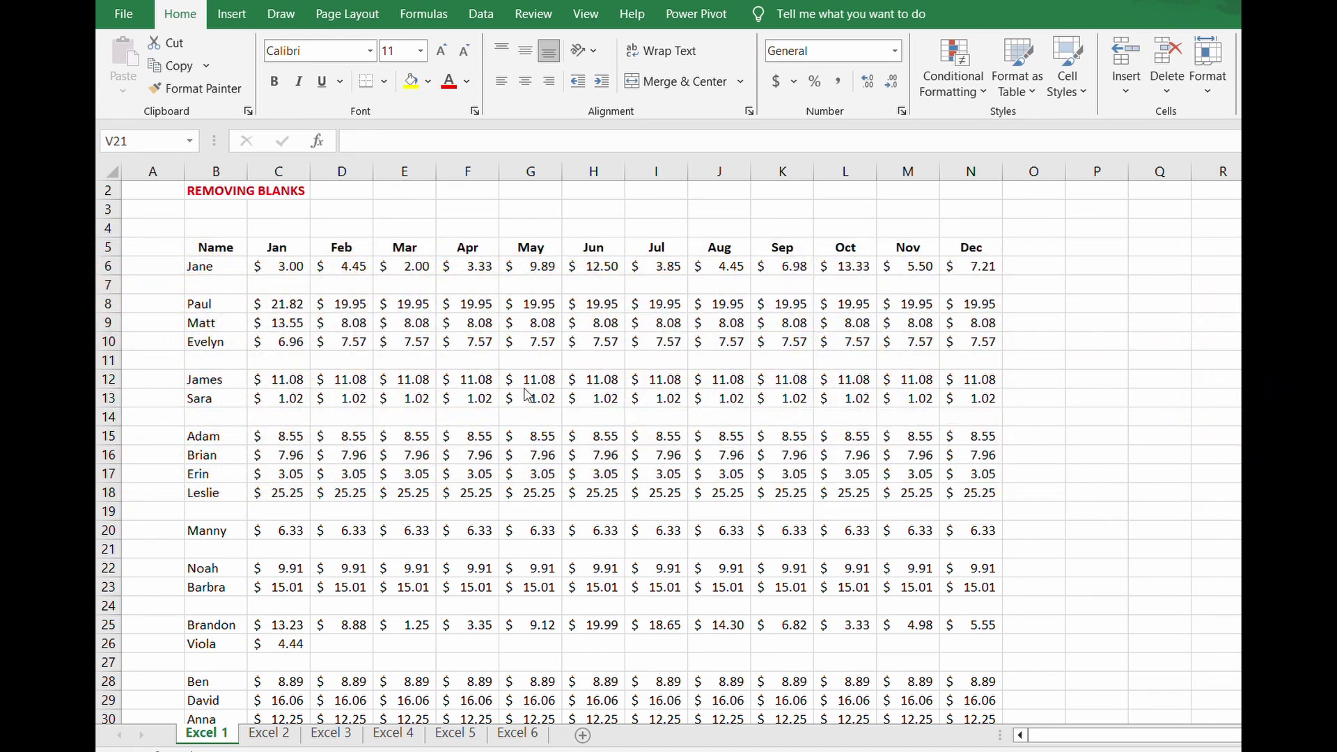
pyautogui.click(110, 285)
pyautogui.rightClick(110, 285)
pyautogui.click(182, 478)
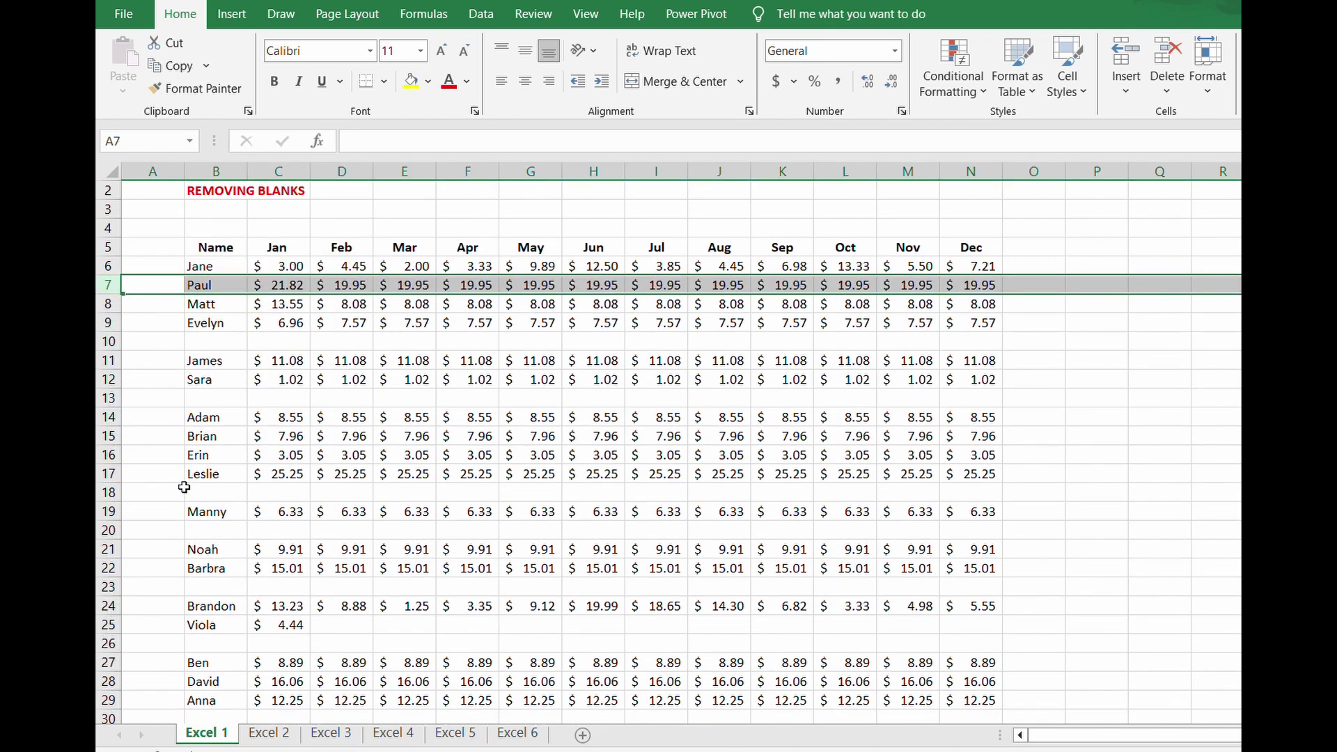
pyautogui.hotkey('ctrl', 'z')
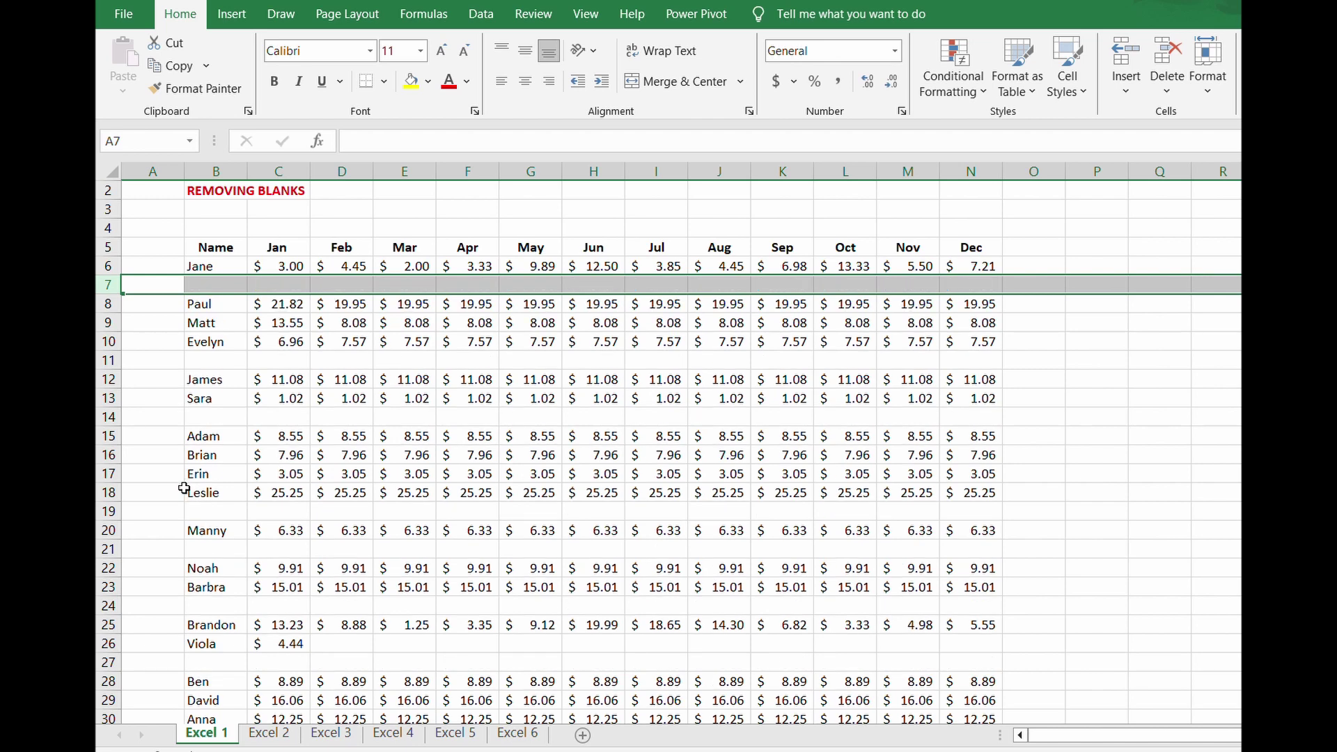
# - Select every blank cell in the Removing Blanks data using Go To Special > Blanks
pyautogui.moveTo(197, 250); pyautogui.dragTo(991, 674)
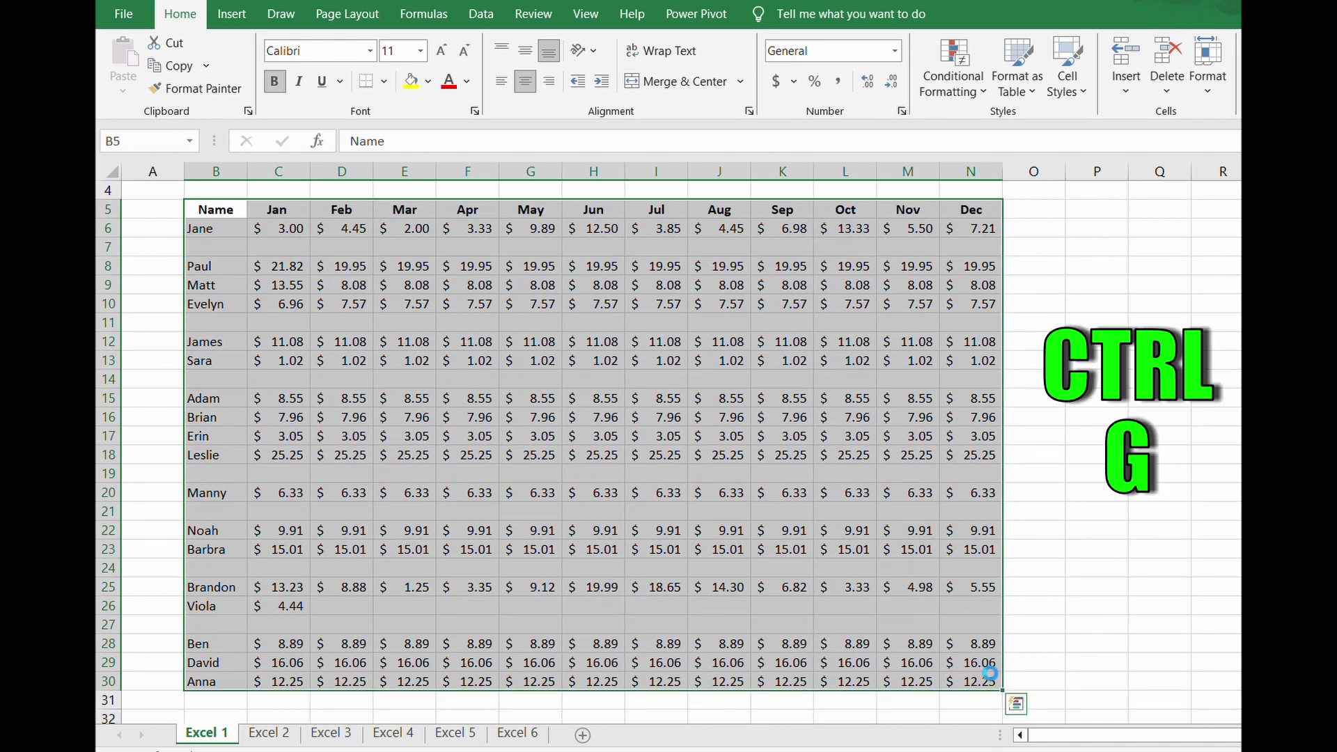
pyautogui.hotkey('ctrl', 'g')
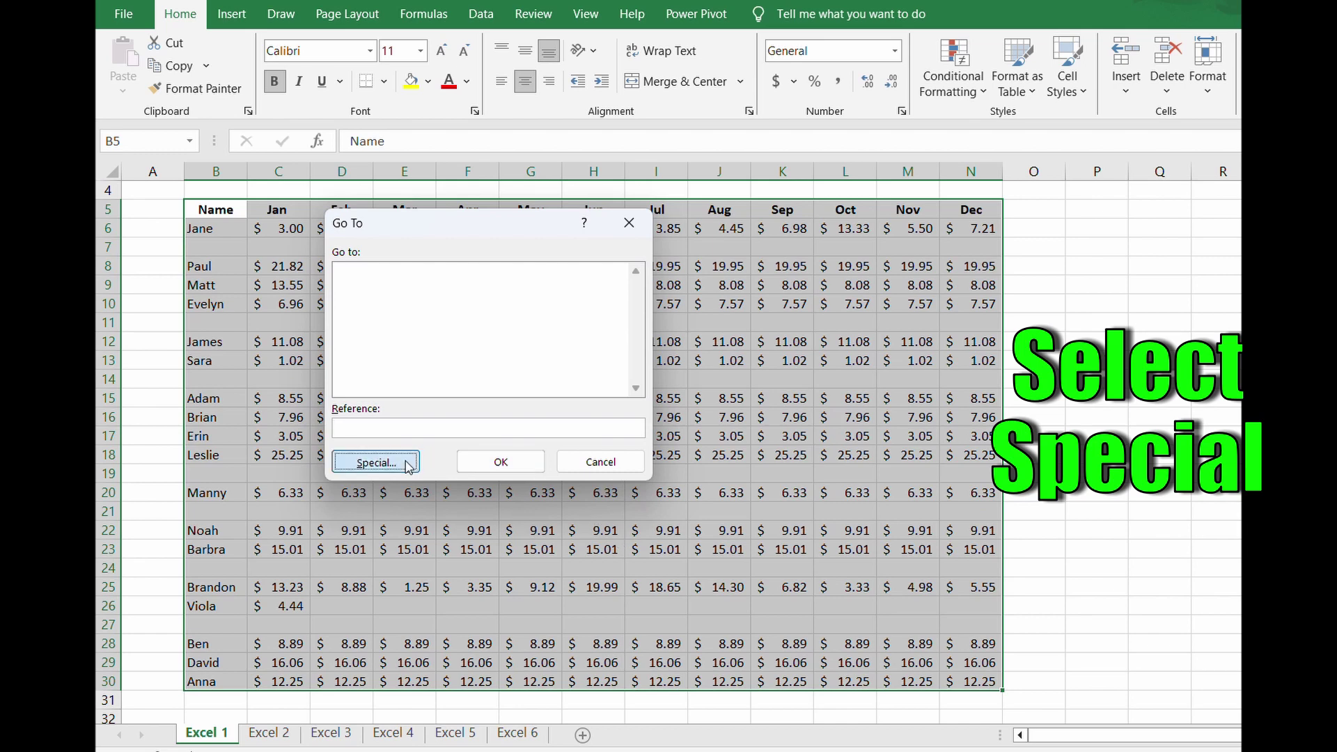
pyautogui.click(376, 462)
pyautogui.click(364, 379)
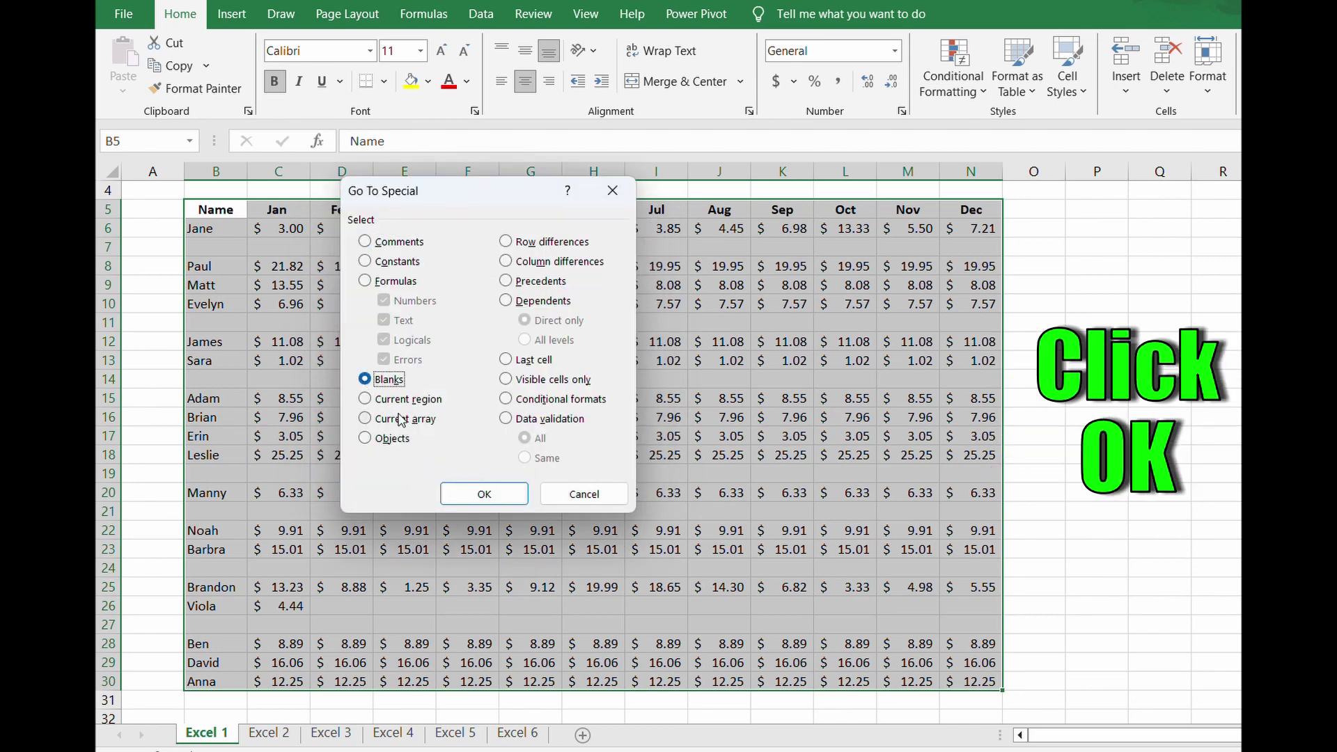
pyautogui.click(479, 493)
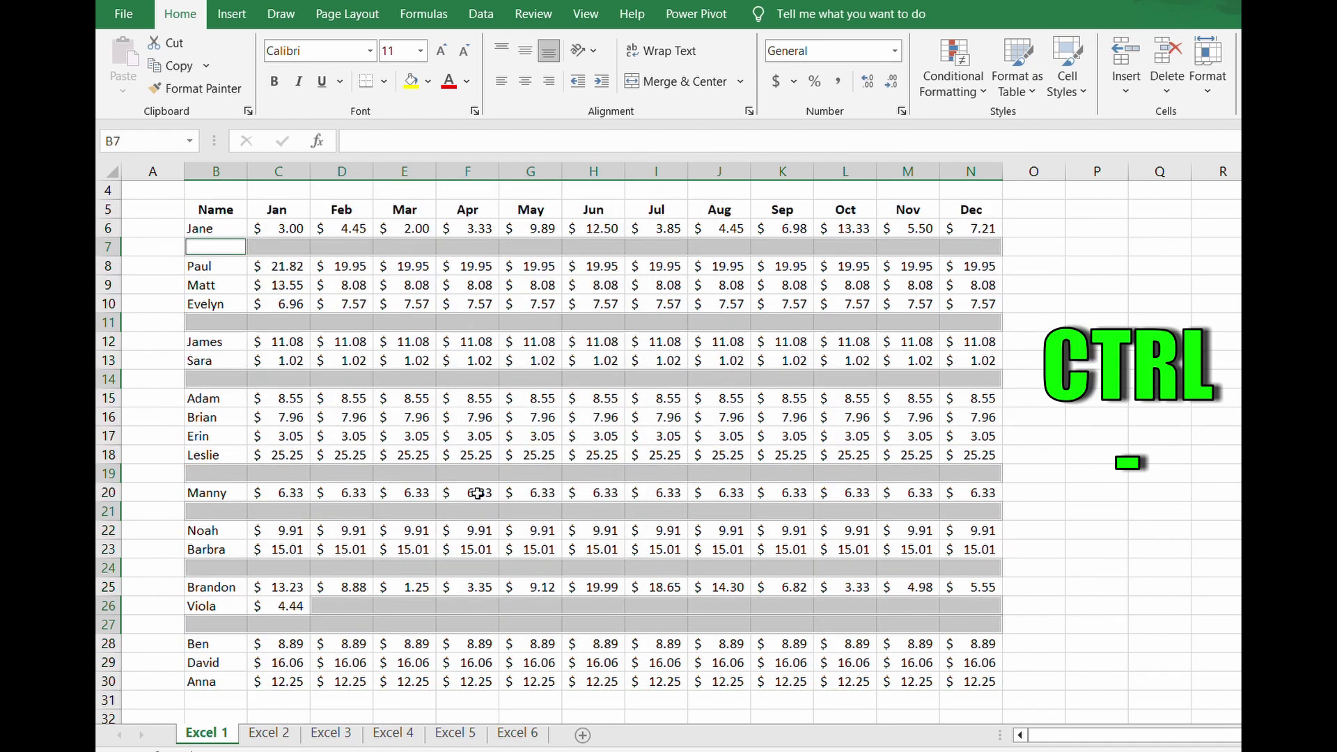
# - Delete the entire rows holding those blank cells, then deselect
pyautogui.hotkey('ctrl', '-')
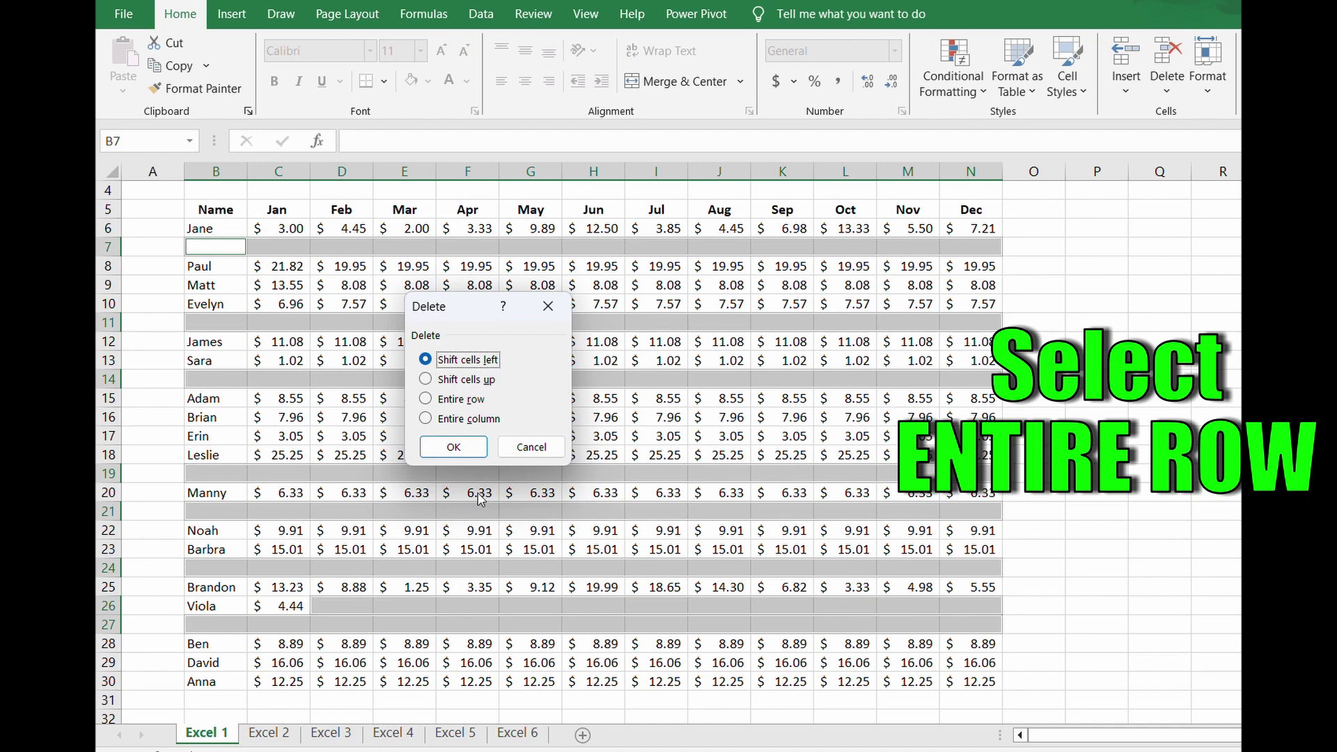
pyautogui.click(429, 401)
pyautogui.click(472, 449)
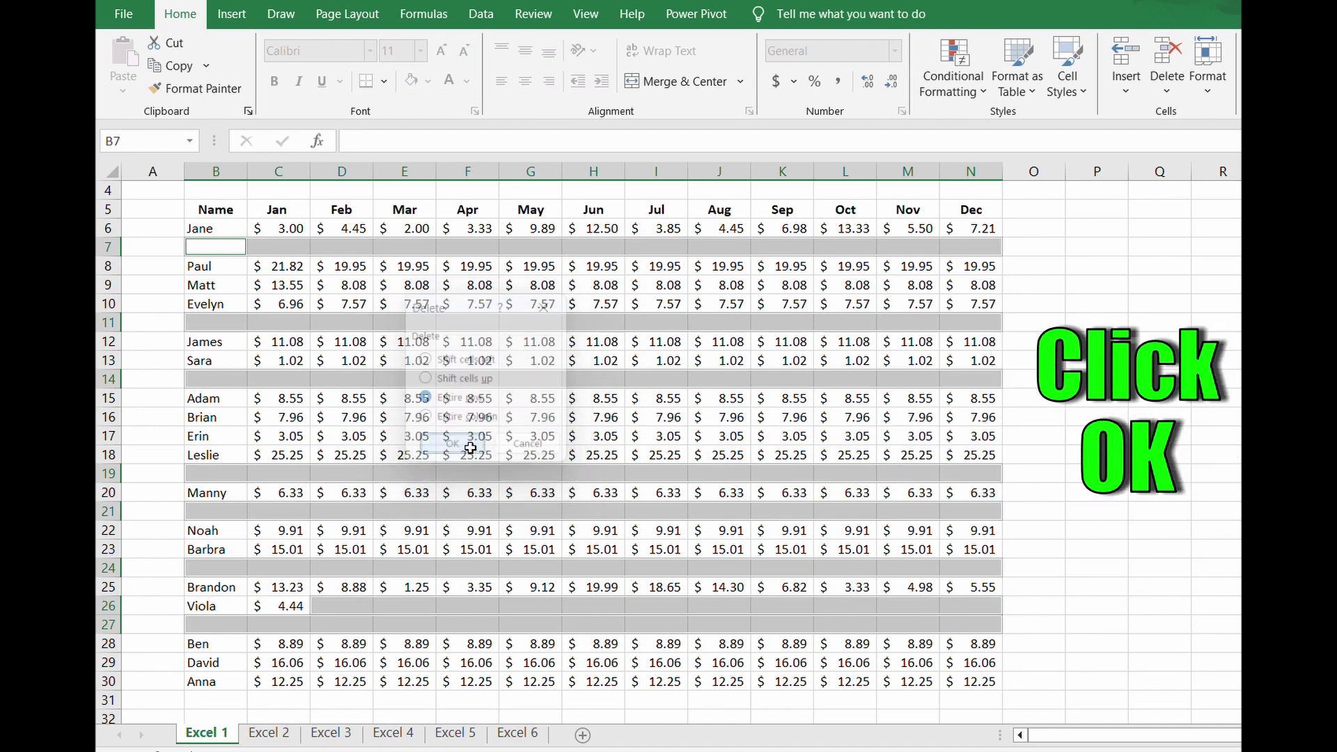
pyautogui.click(1095, 473)
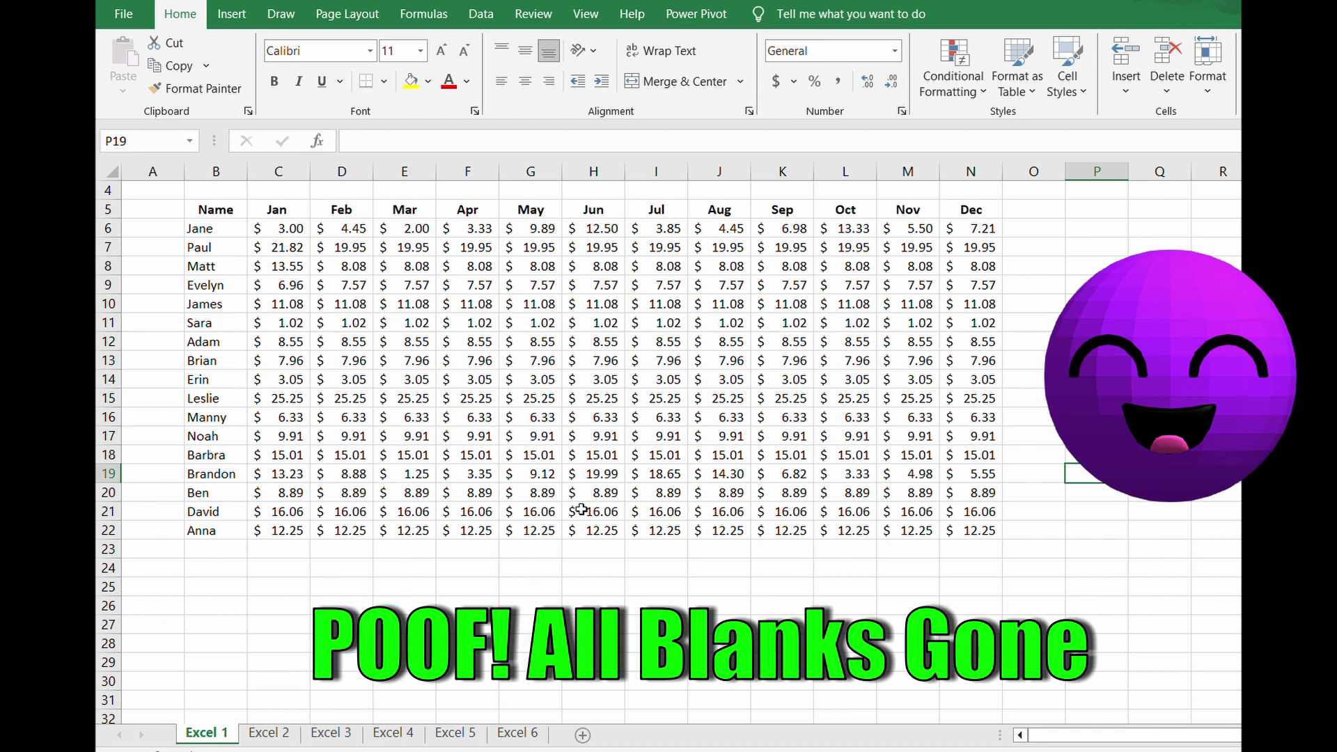
# - Go to the Excel 2 sheet and open View Code from its tab's context menu
pyautogui.click(275, 734)
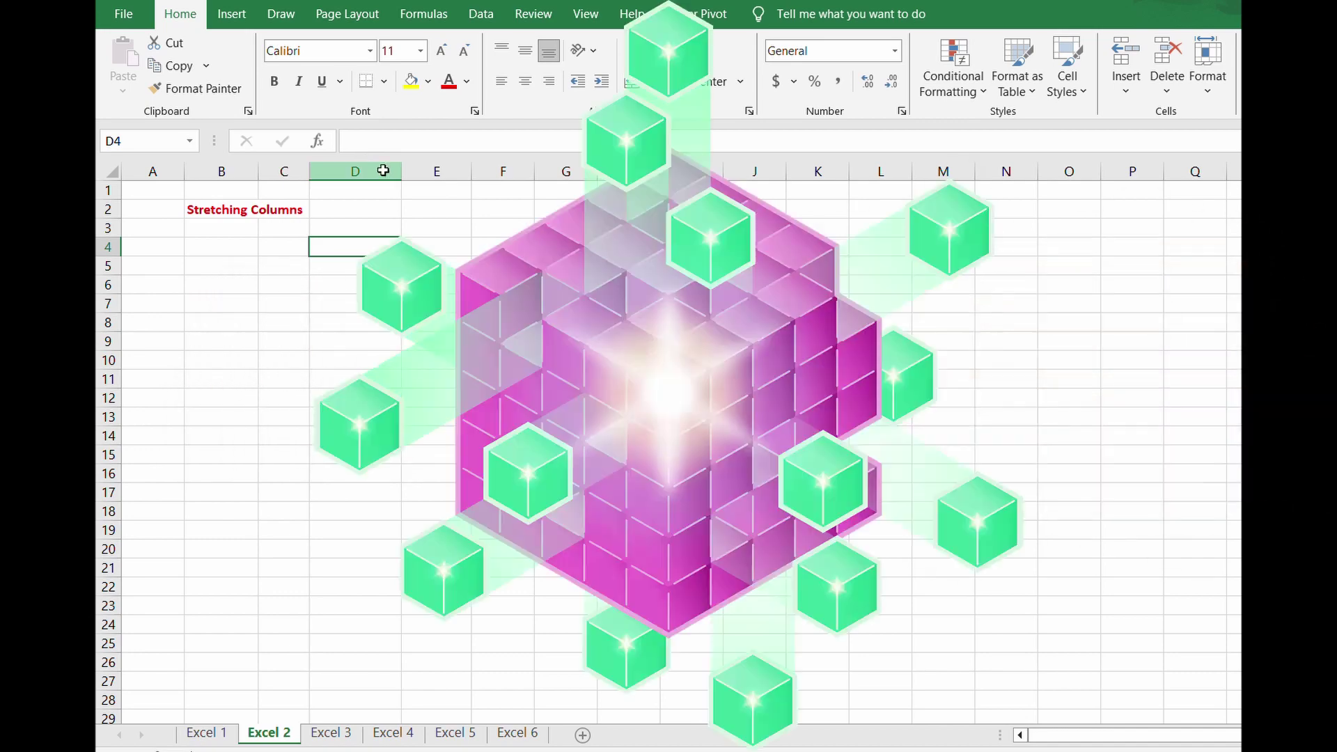
pyautogui.click(392, 167)
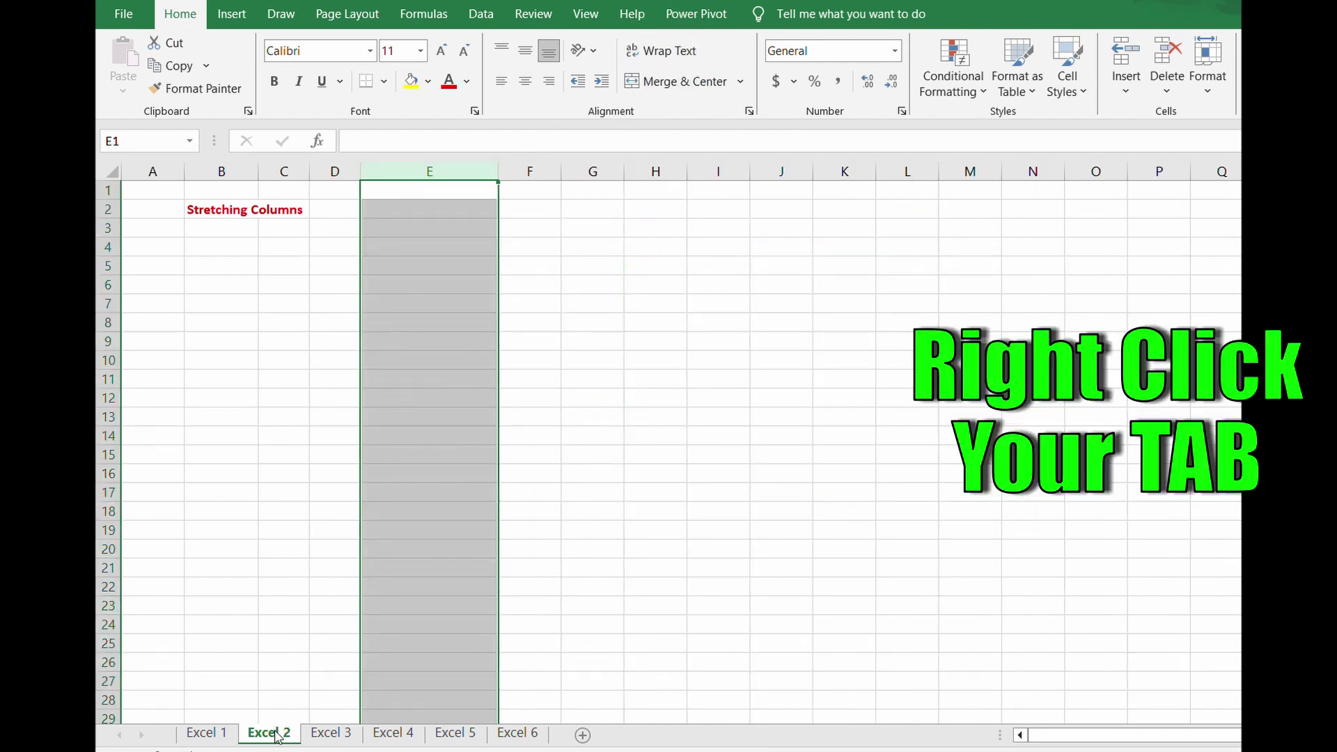
pyautogui.rightClick(271, 737)
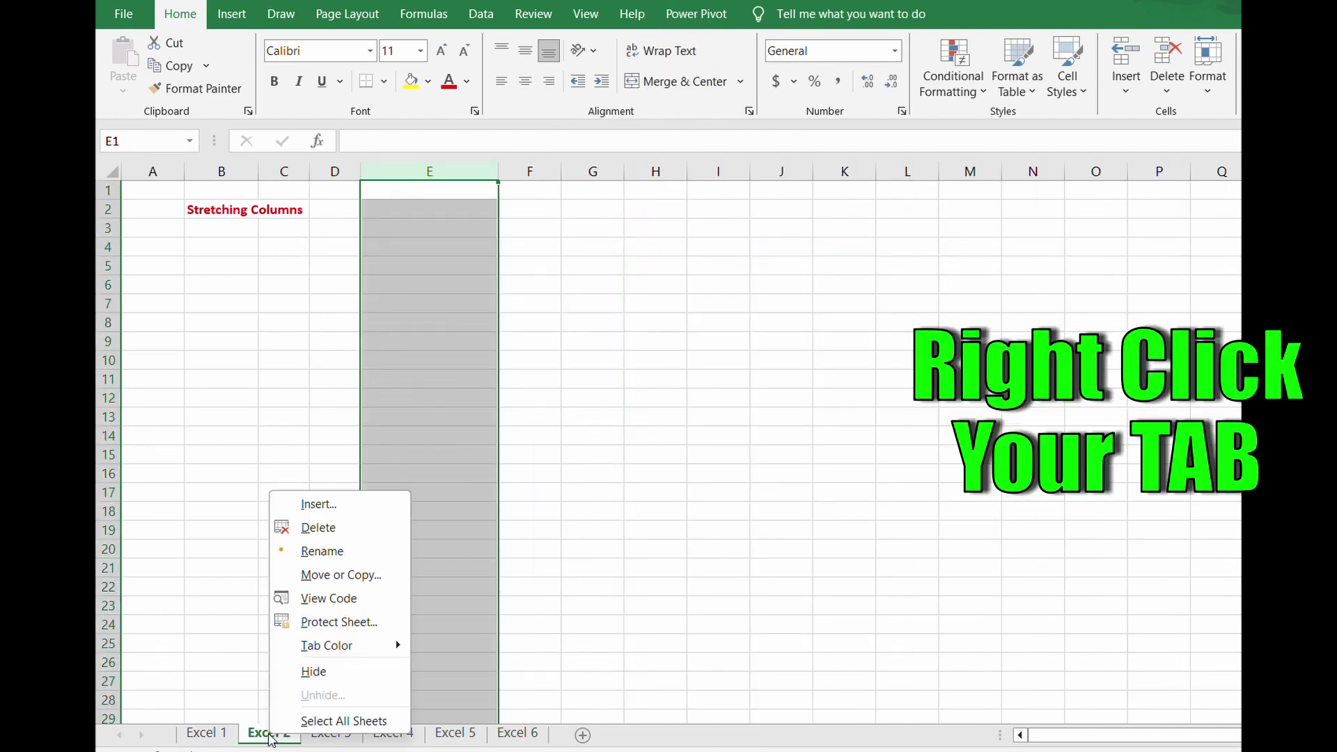
pyautogui.click(328, 599)
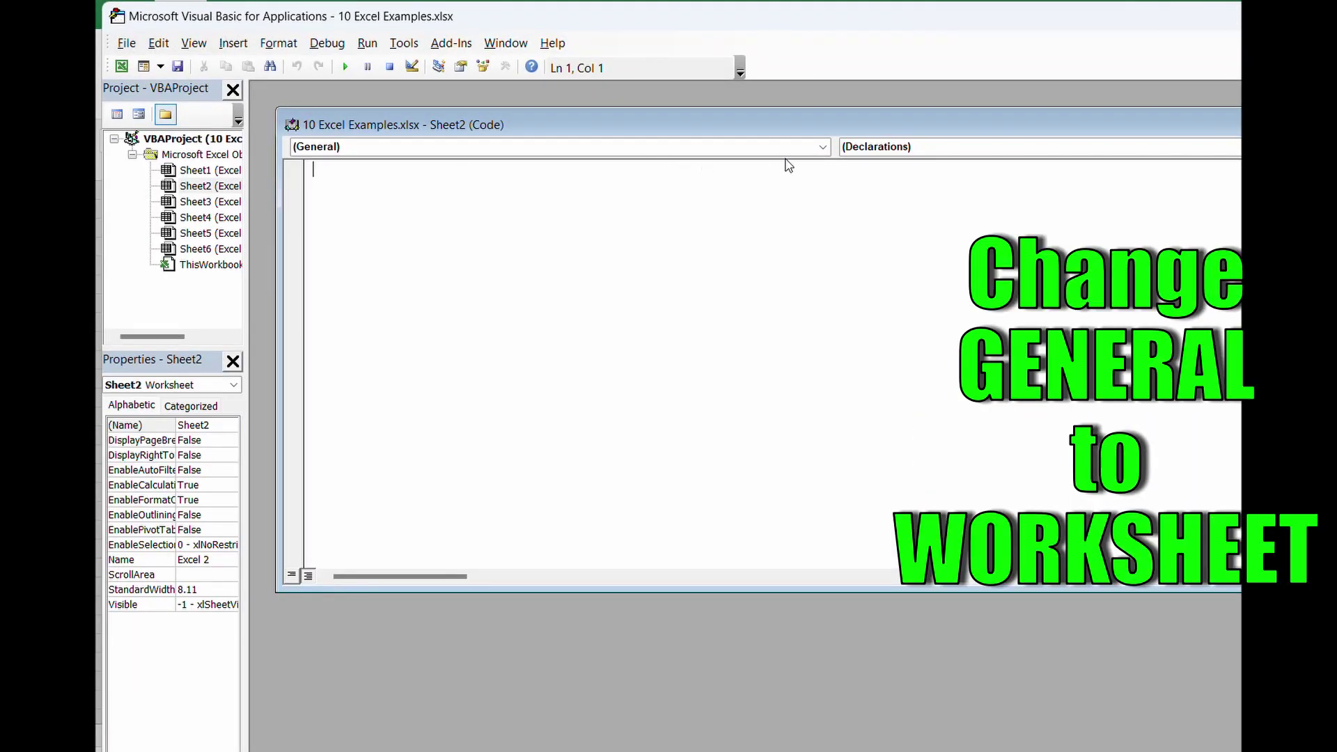
# - Add a Worksheet SelectionChange sub containing Cells.EntireColumn.AutoFit, then close the Sheet2 code window
pyautogui.click(823, 148)
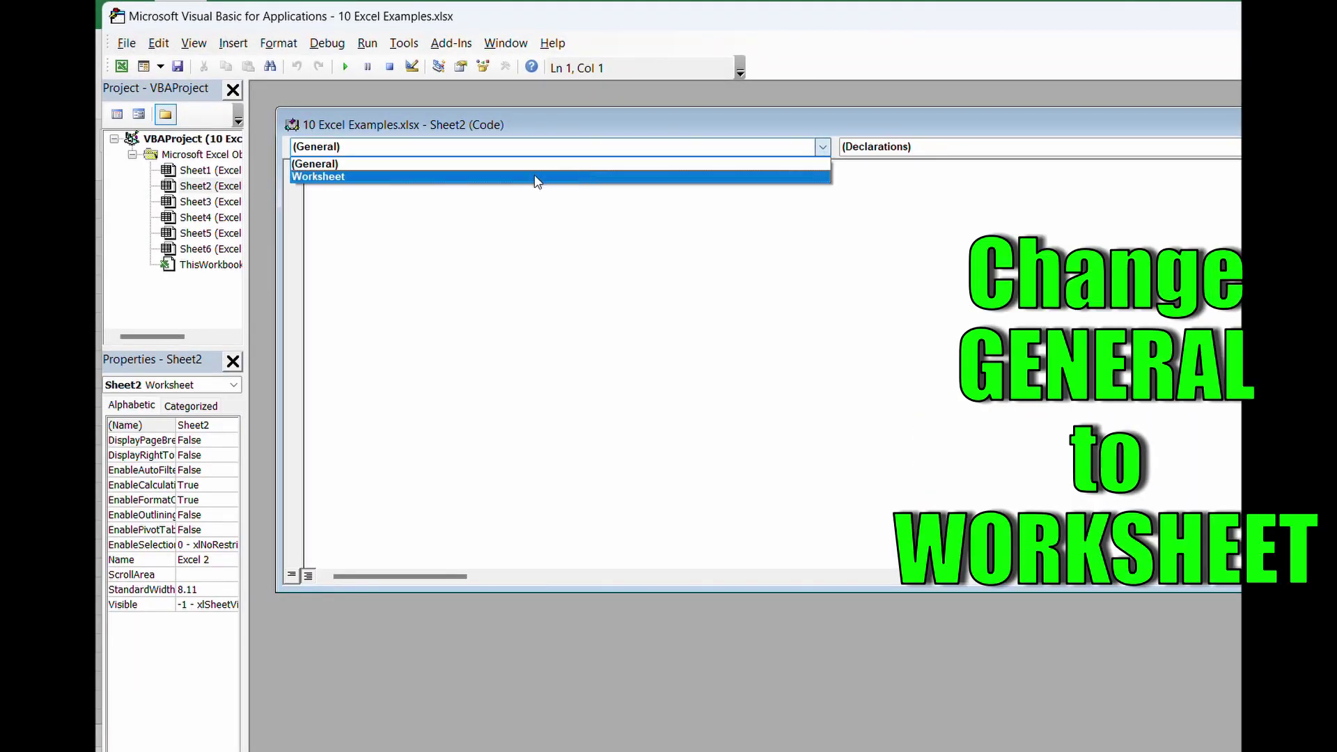
pyautogui.click(537, 177)
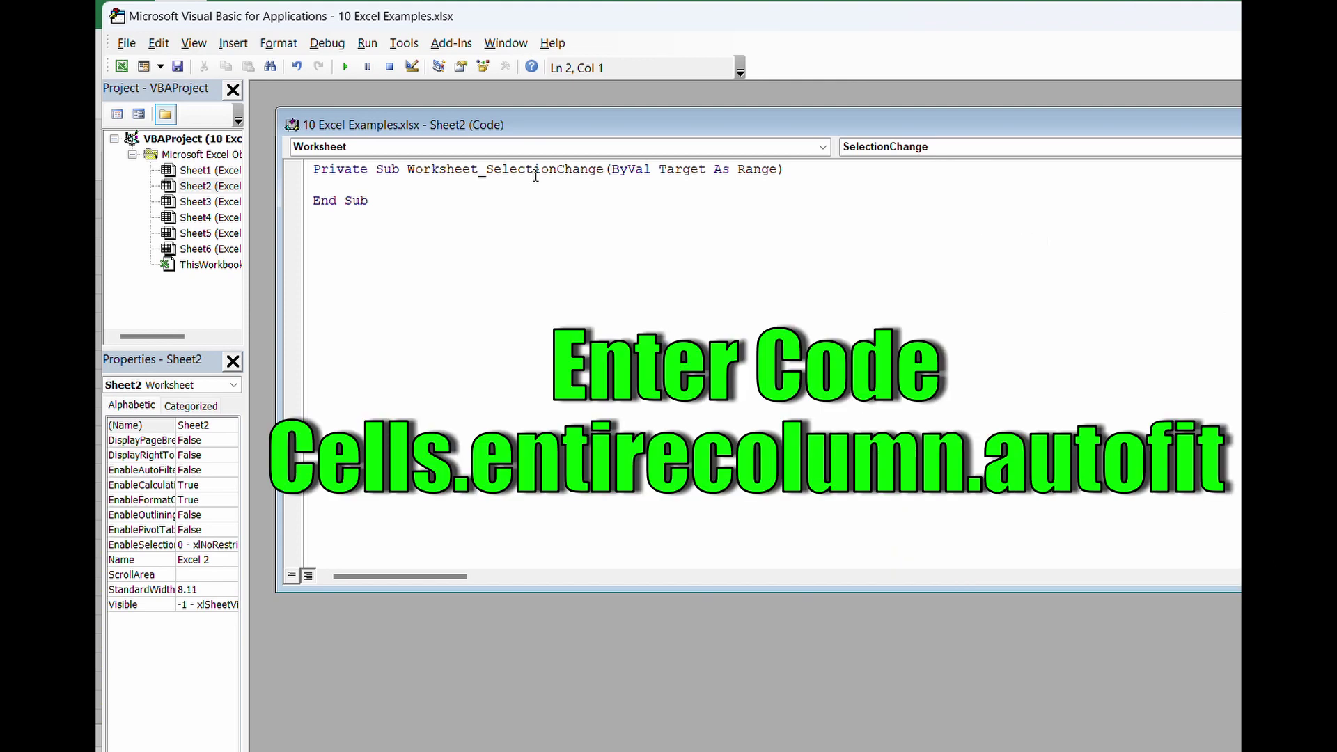
pyautogui.write('Cells.entirecolumn')
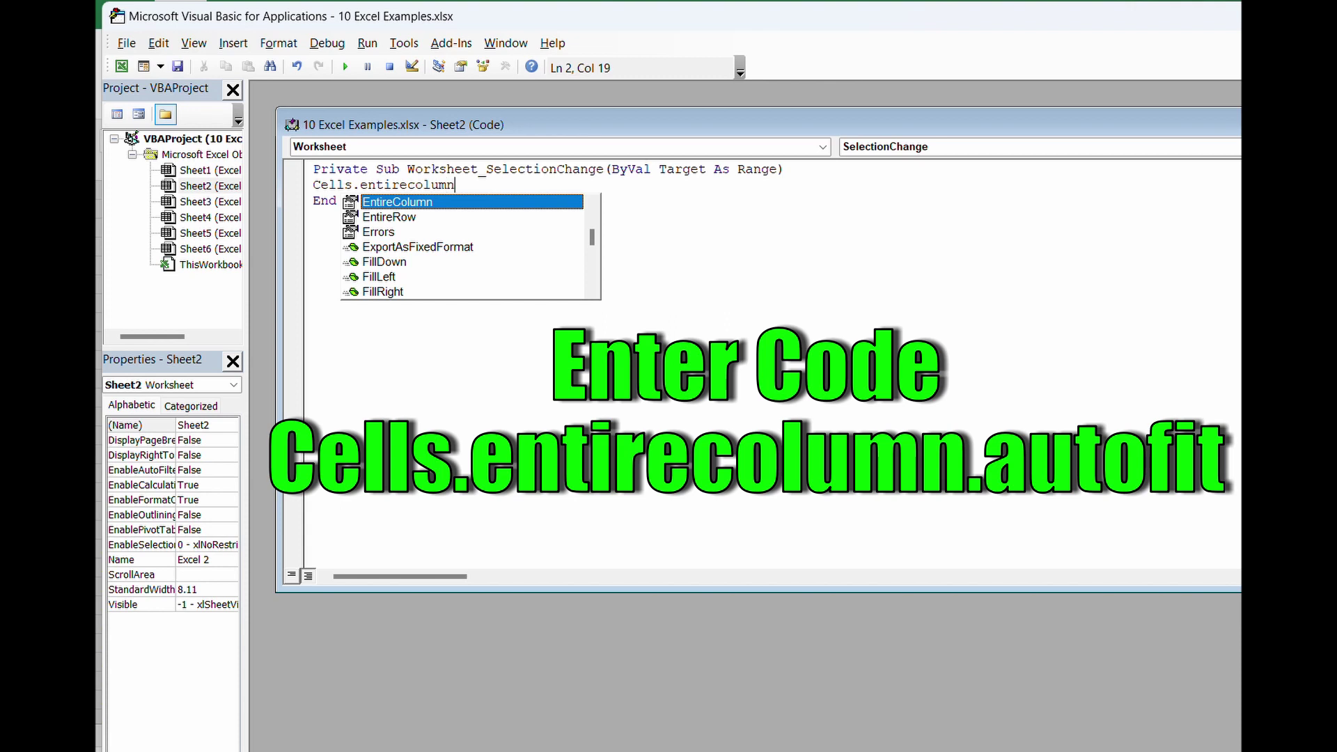
pyautogui.write('.aut')
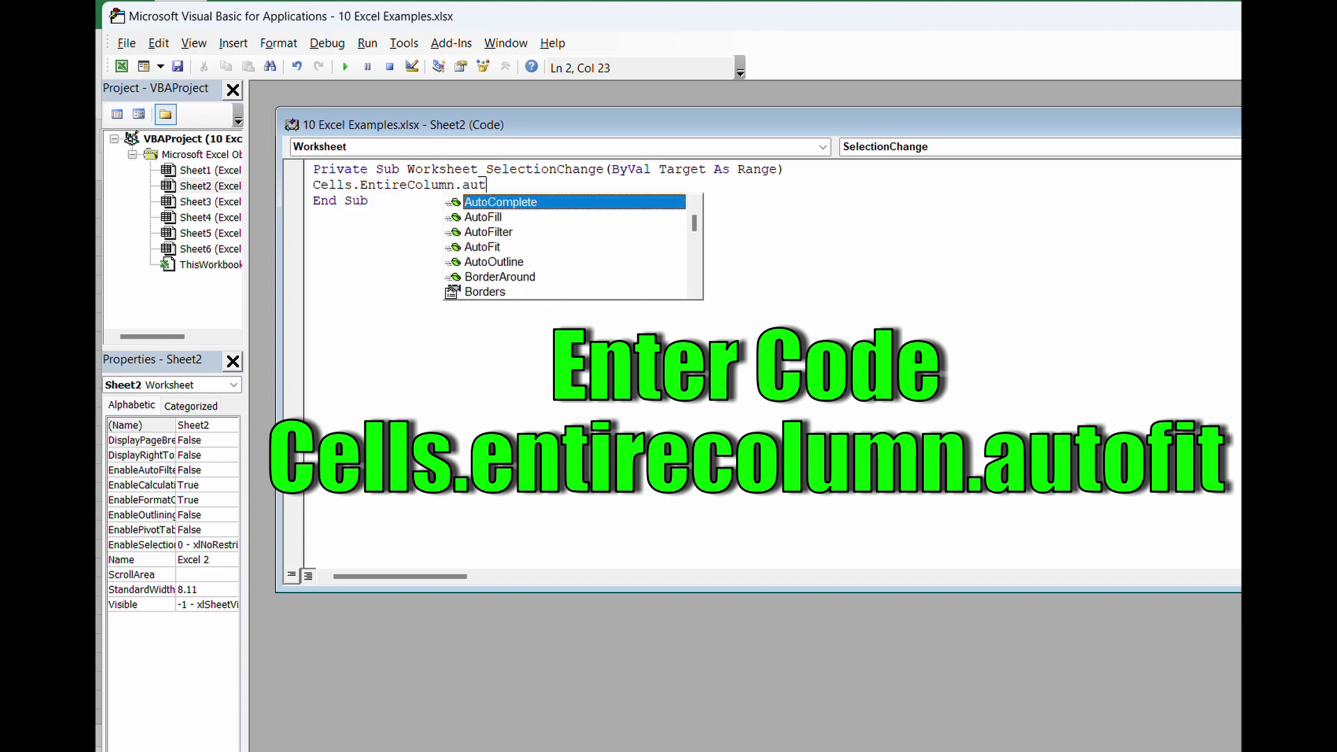
pyautogui.write('ofit')
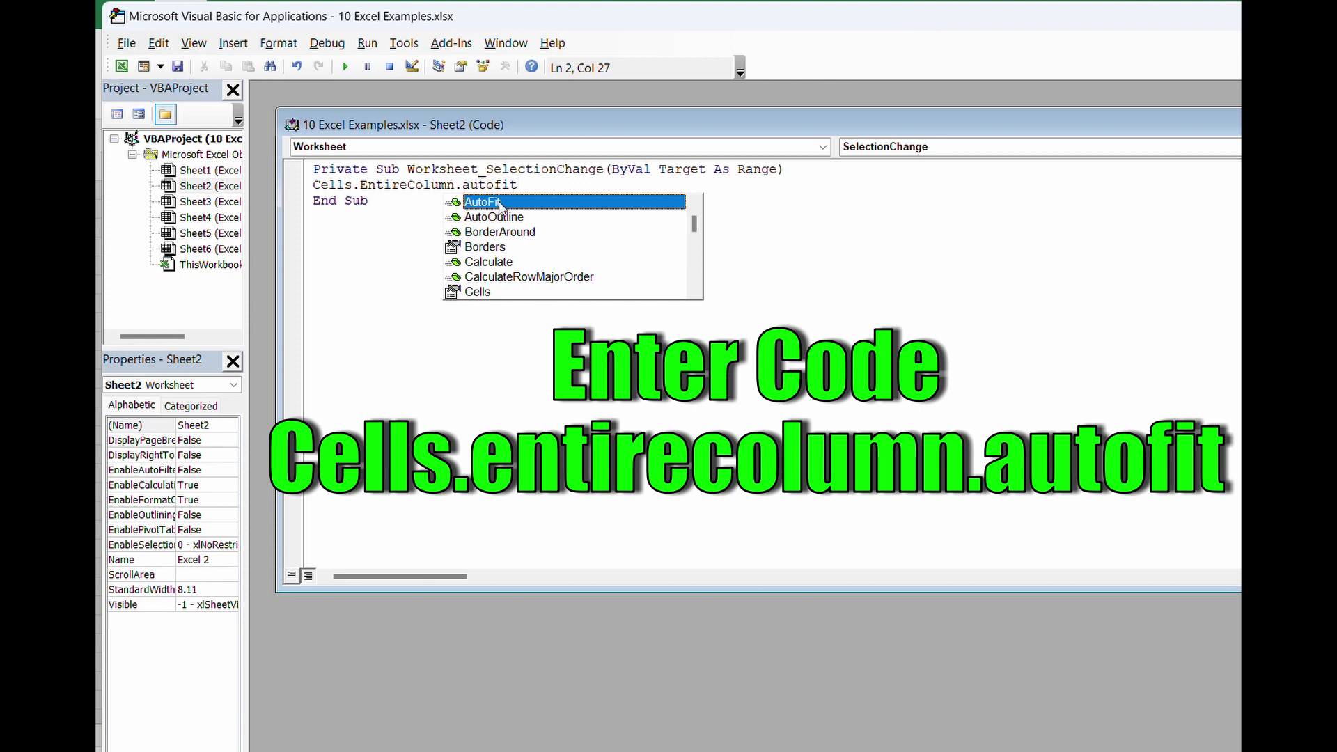
pyautogui.click(395, 380)
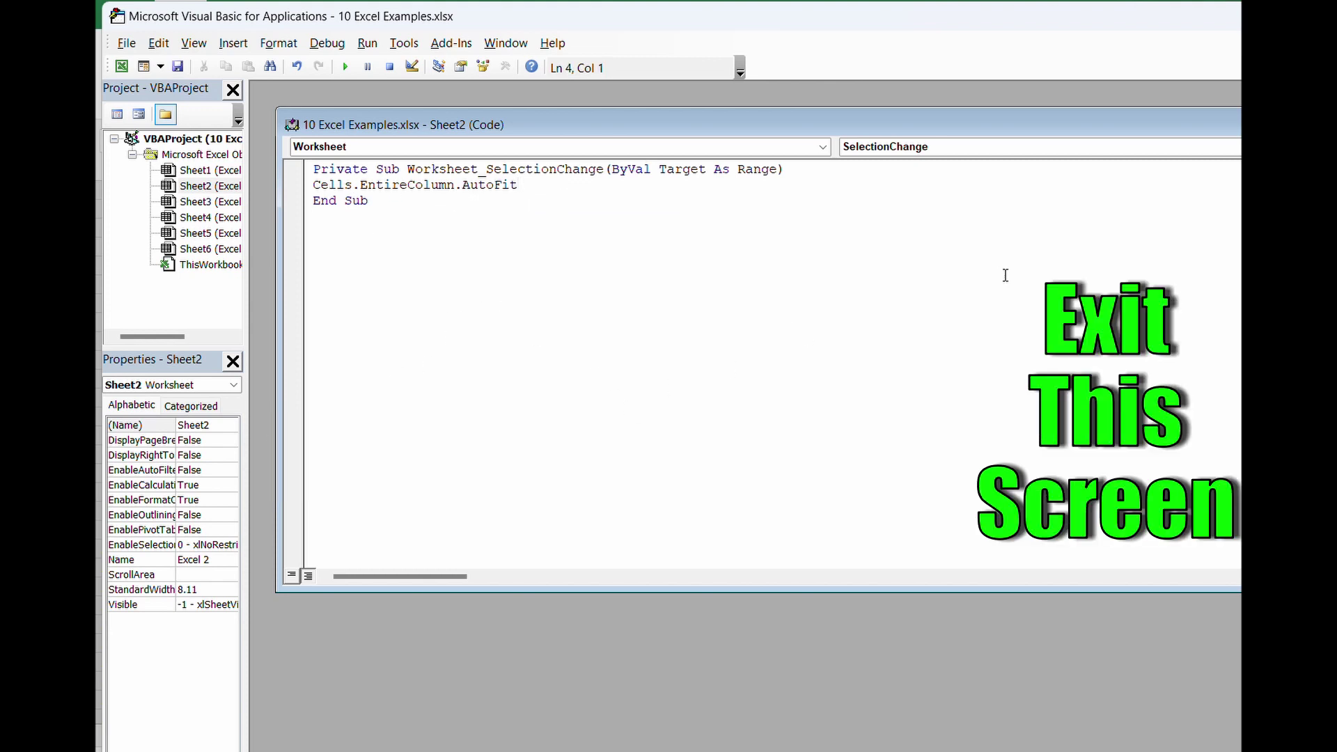
pyautogui.moveTo(1081, 125); pyautogui.dragTo(985, 154)
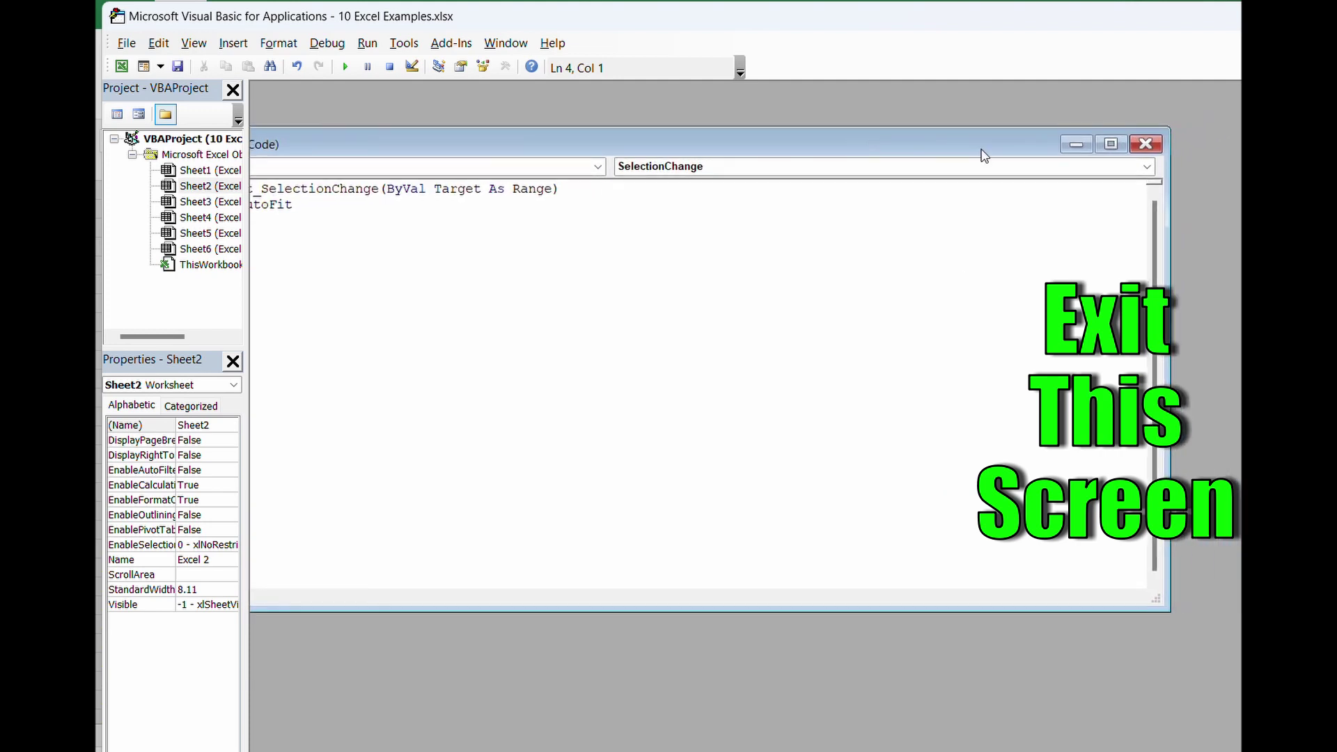
pyautogui.click(1145, 145)
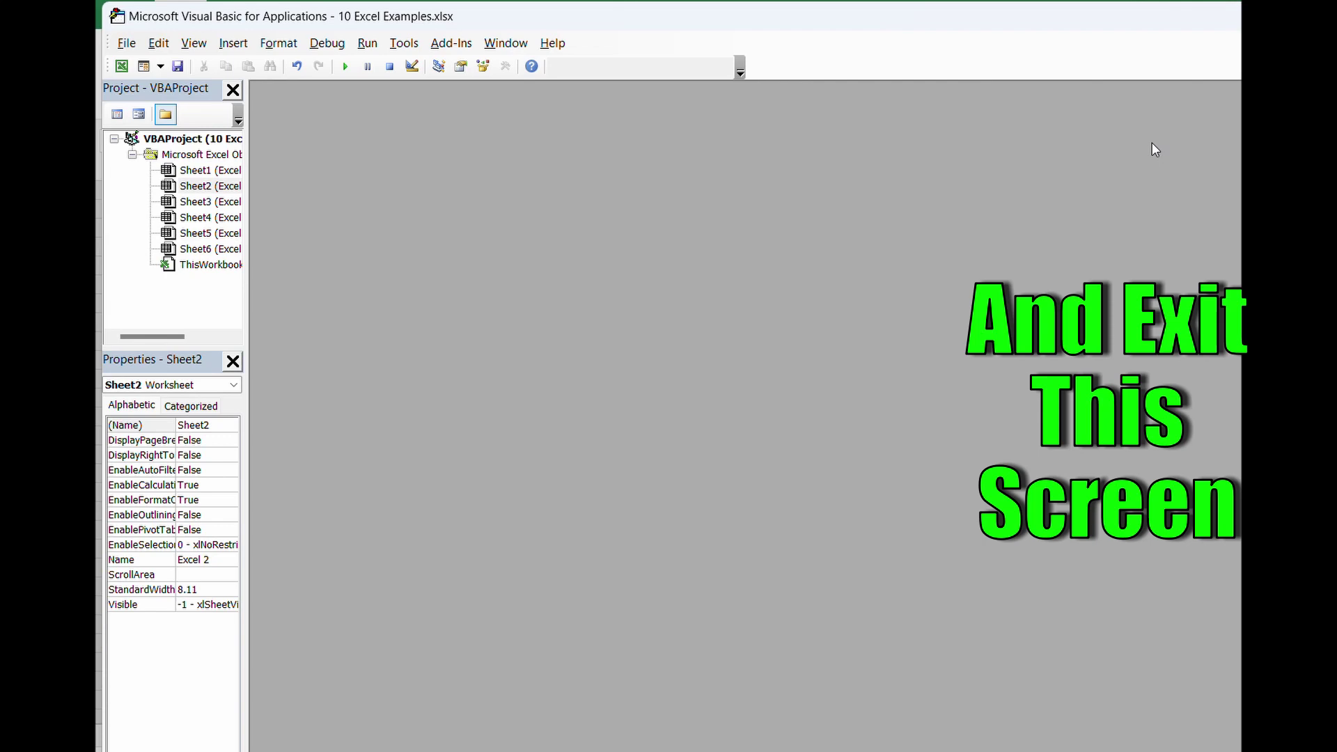
# - Close the VBA editor, enter KIJ in E2, and move to F2
pyautogui.moveTo(1164, 27); pyautogui.dragTo(839, 102)
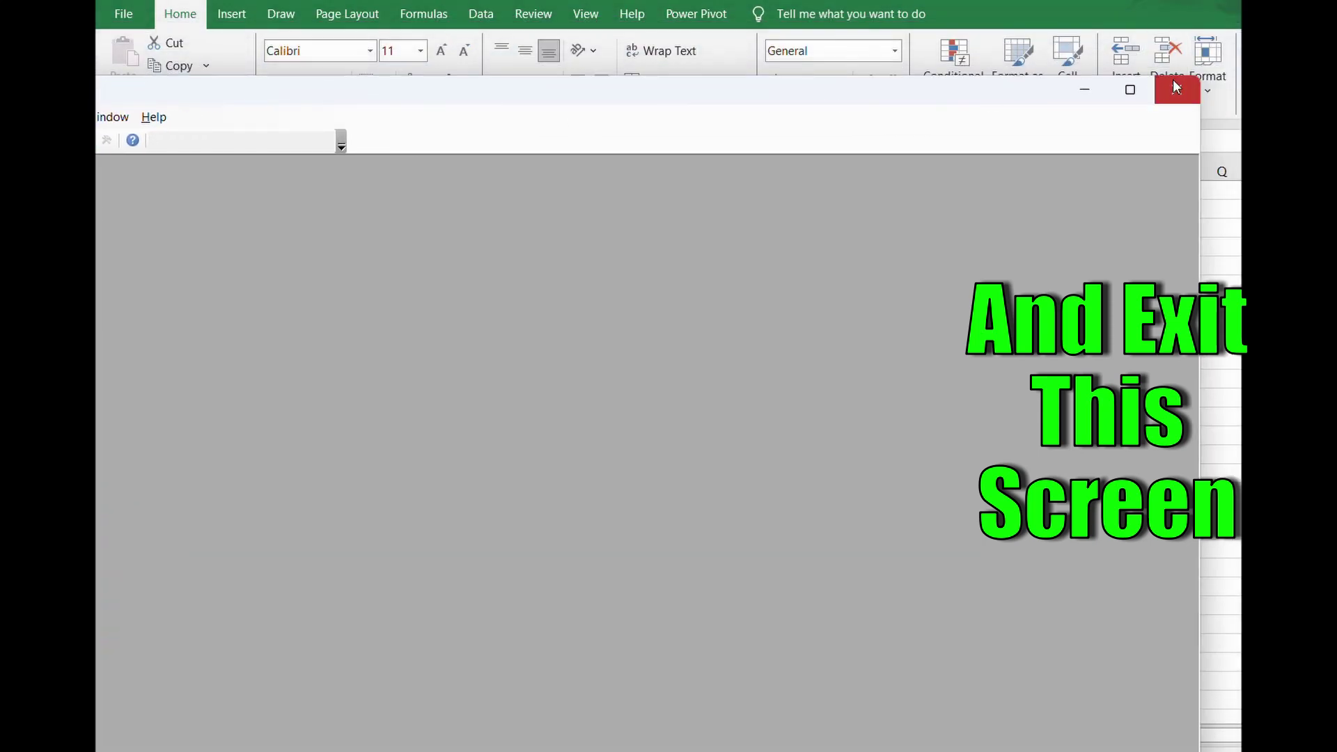
pyautogui.click(1176, 89)
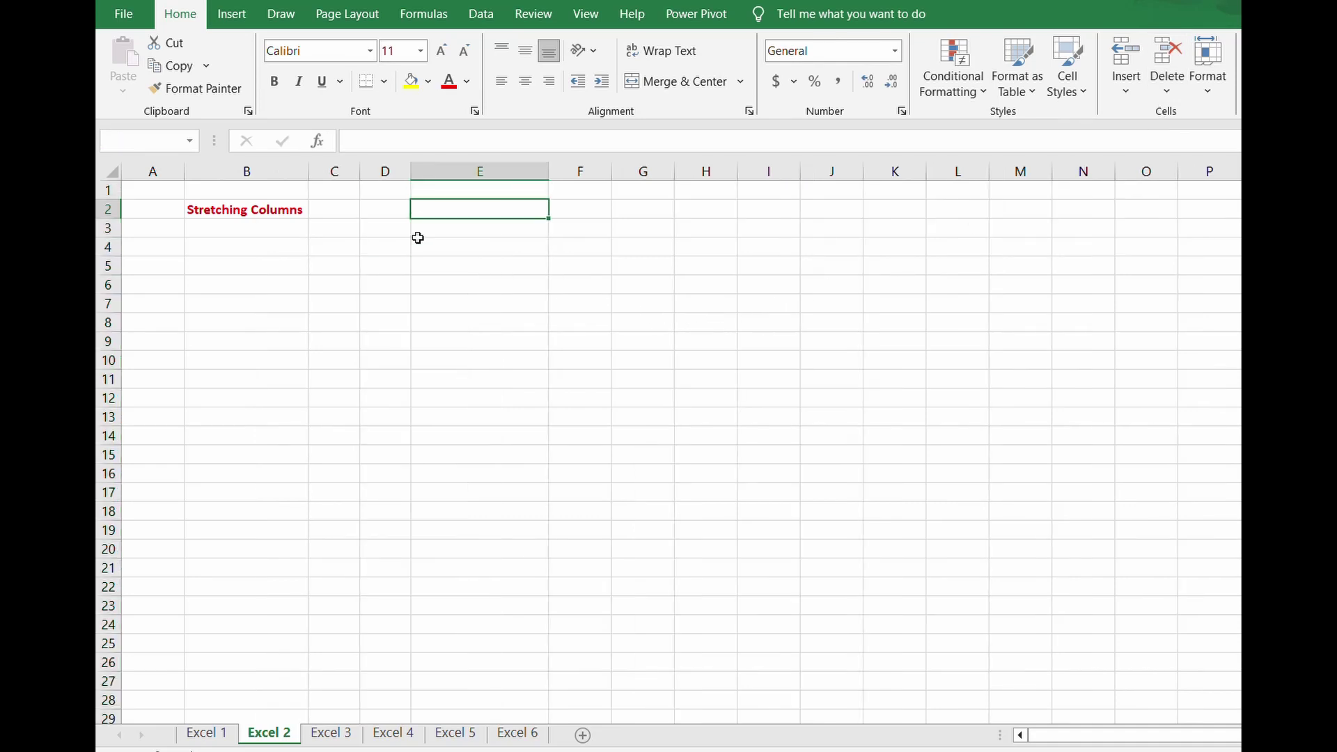
pyautogui.write('KIJ')
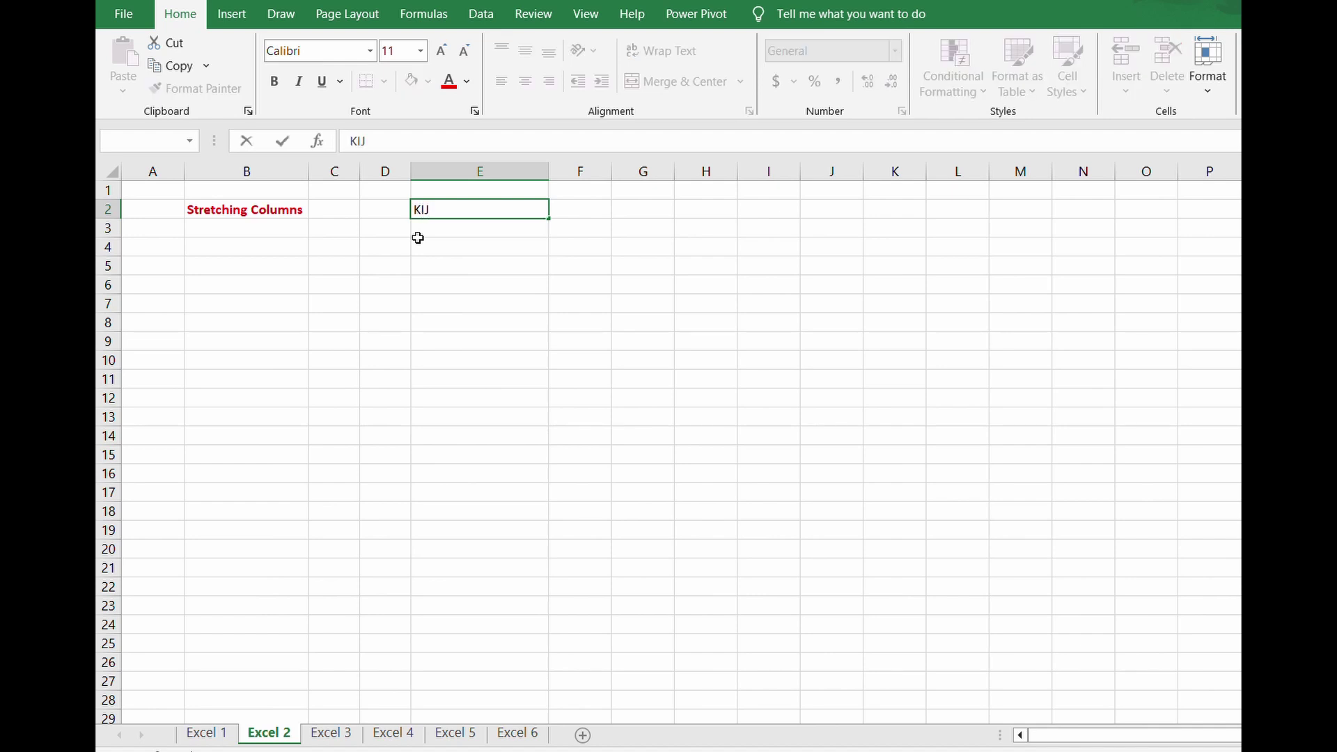
pyautogui.press('Return')
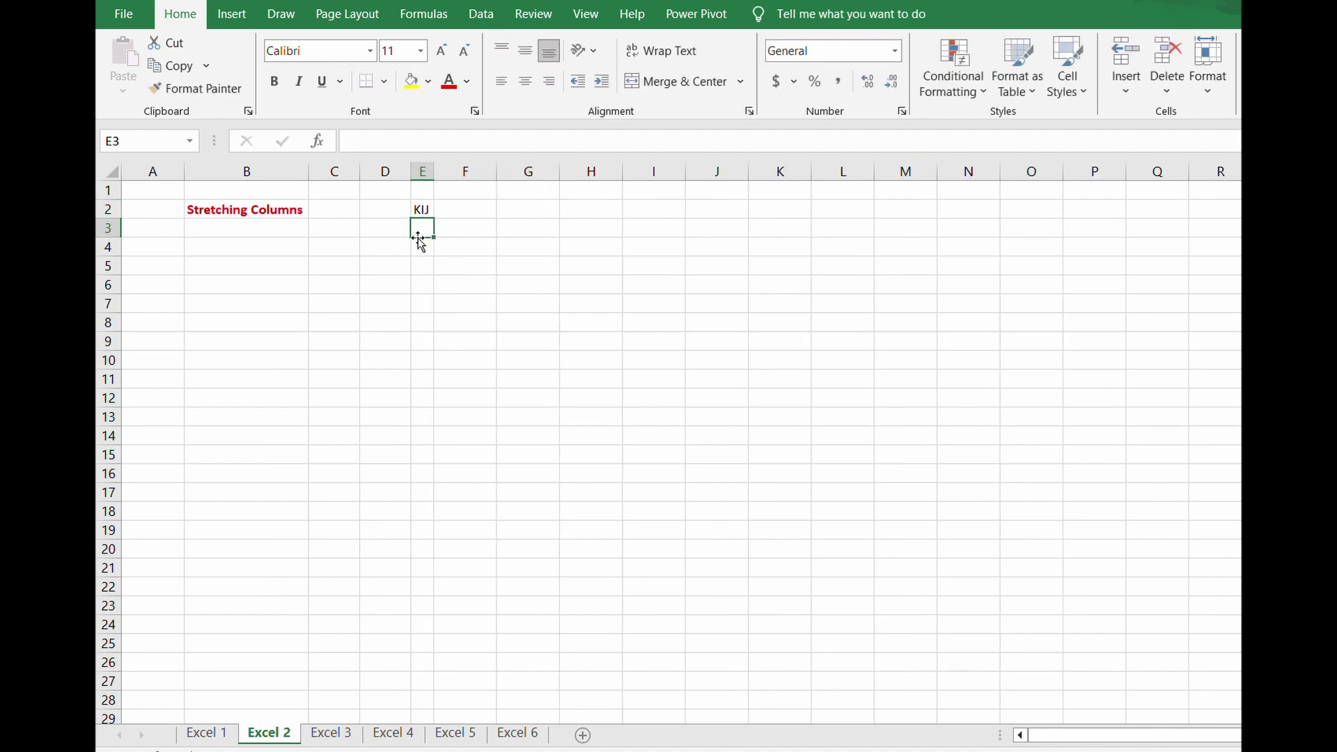
pyautogui.press('Up')
pyautogui.press('Right')
# - Enter knsdioansdi;n in F2 and Hello!! in G2
pyautogui.write('knsdioansdi;n')
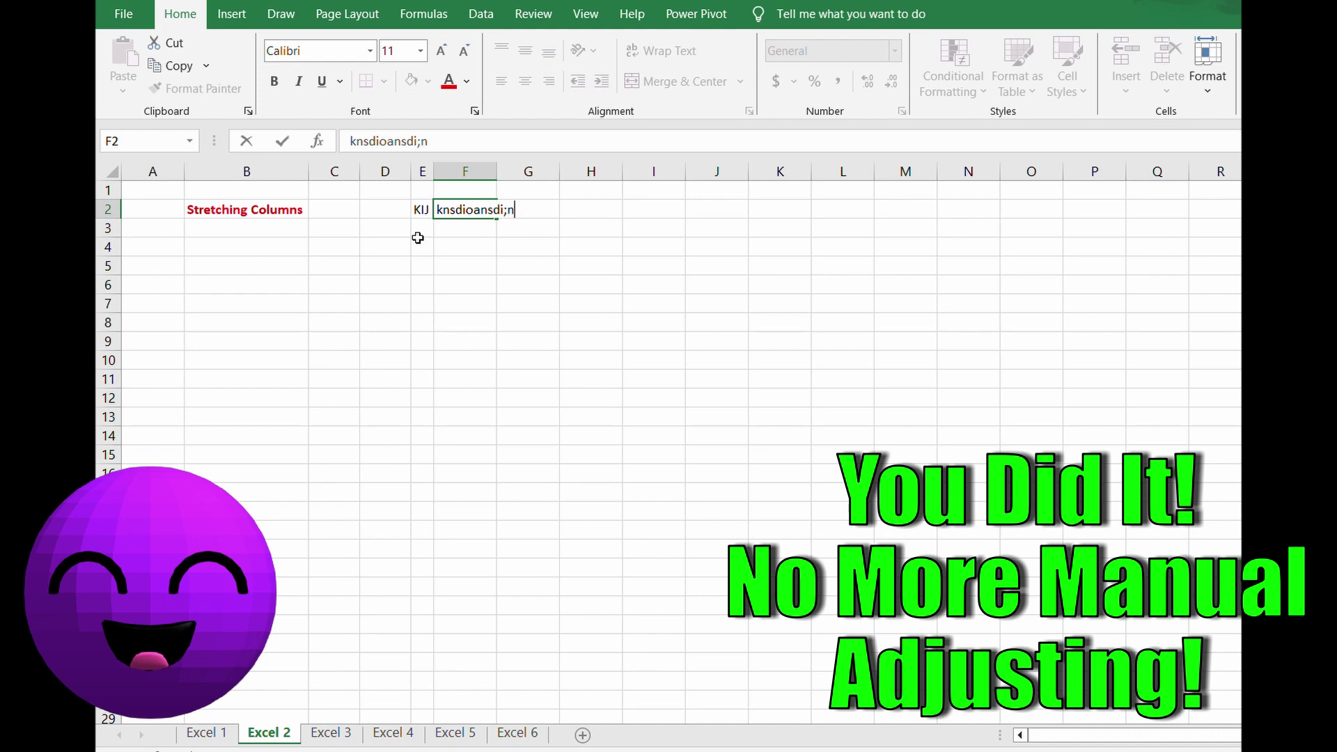
pyautogui.press('Return')
pyautogui.press('Up')
pyautogui.press('Right')
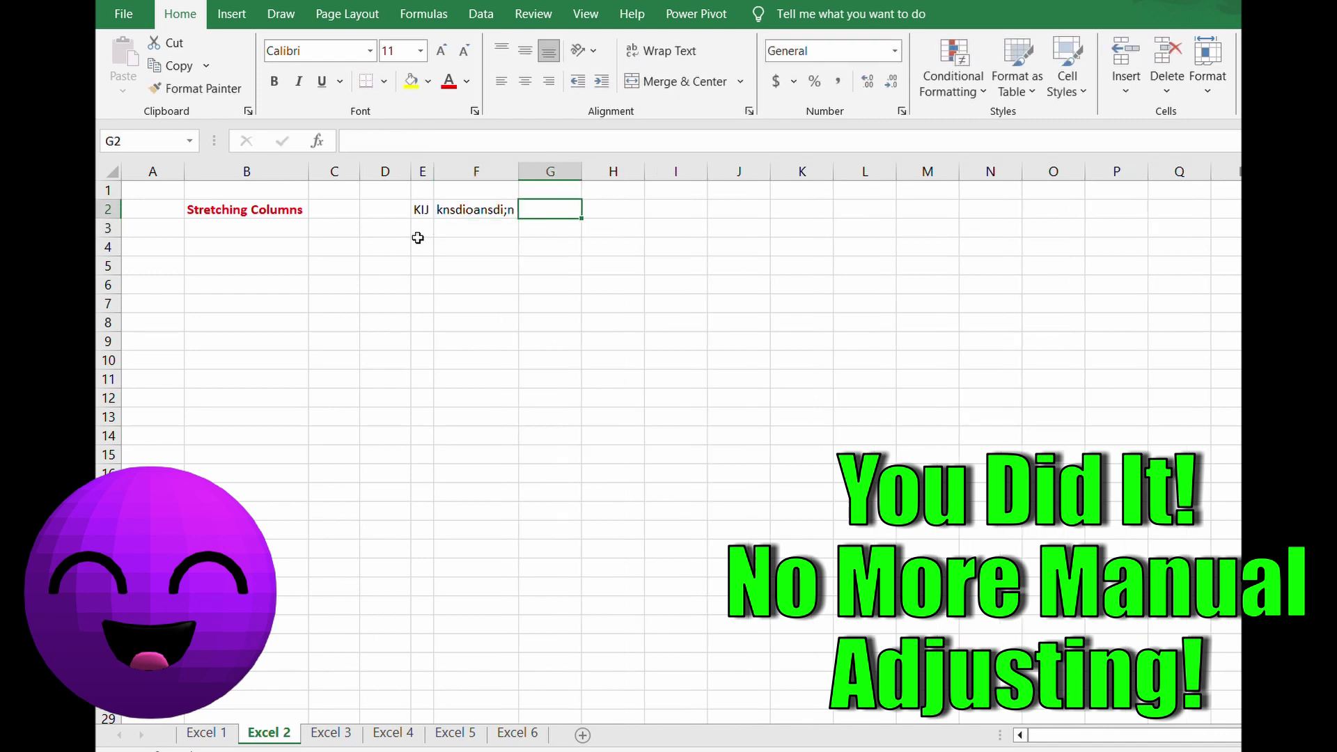
pyautogui.write('Hello!!')
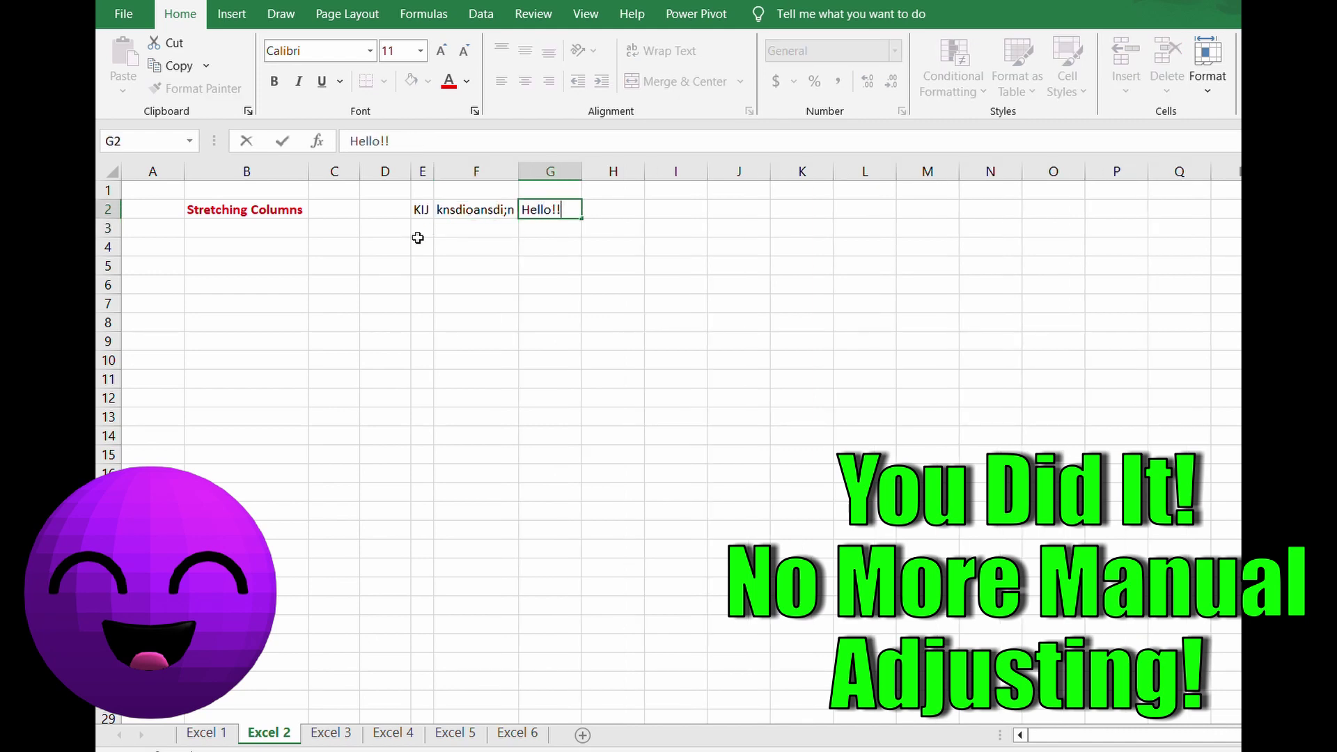
pyautogui.press('Return')
# - Enter Long Word in H2 and 'Finanace is the best!' in I2
pyautogui.press('Up')
pyautogui.press('Right')
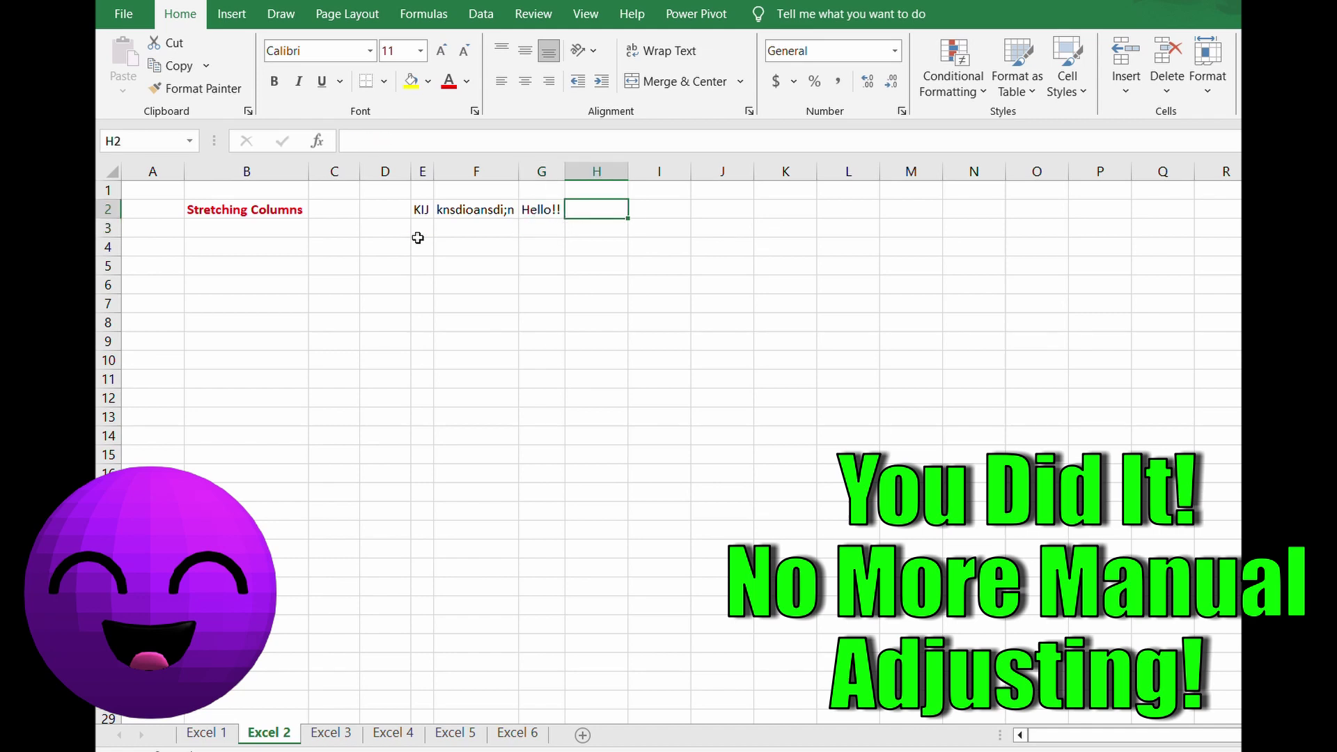
pyautogui.write('Long ')
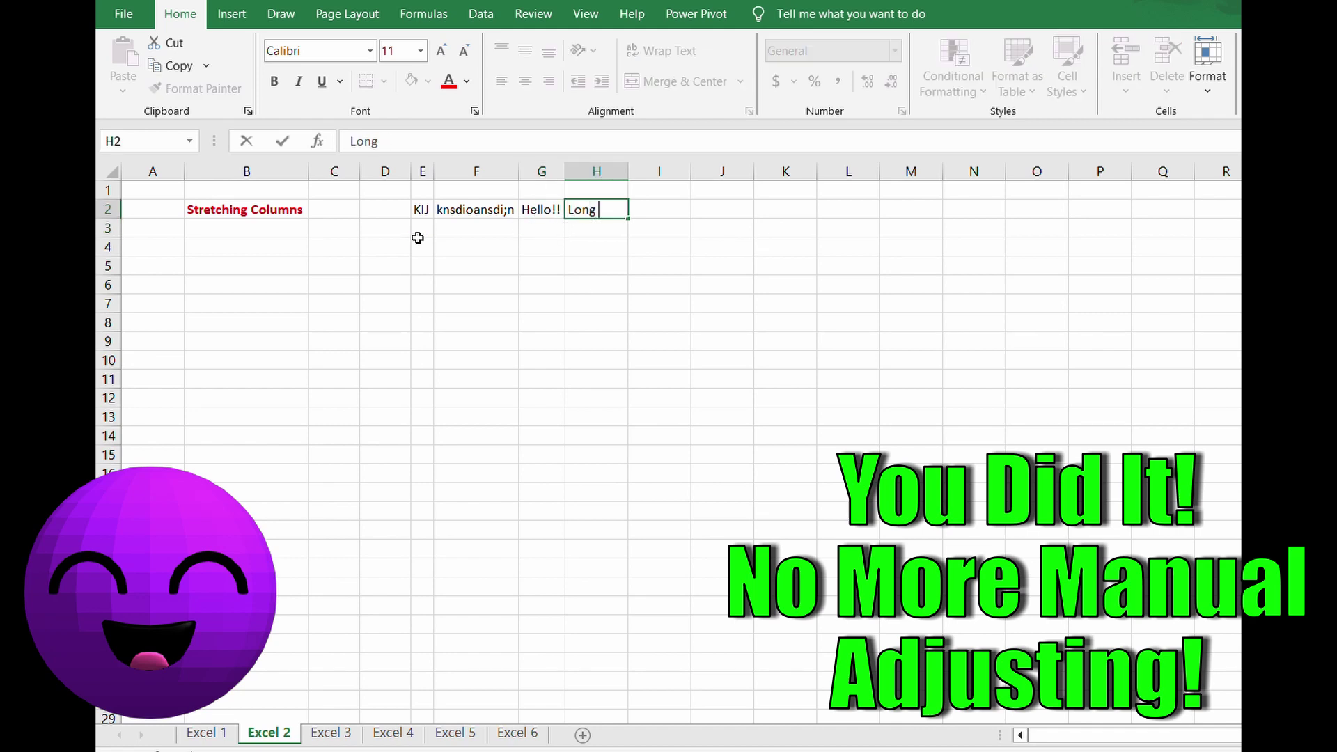
pyautogui.write('Word')
pyautogui.press('Return')
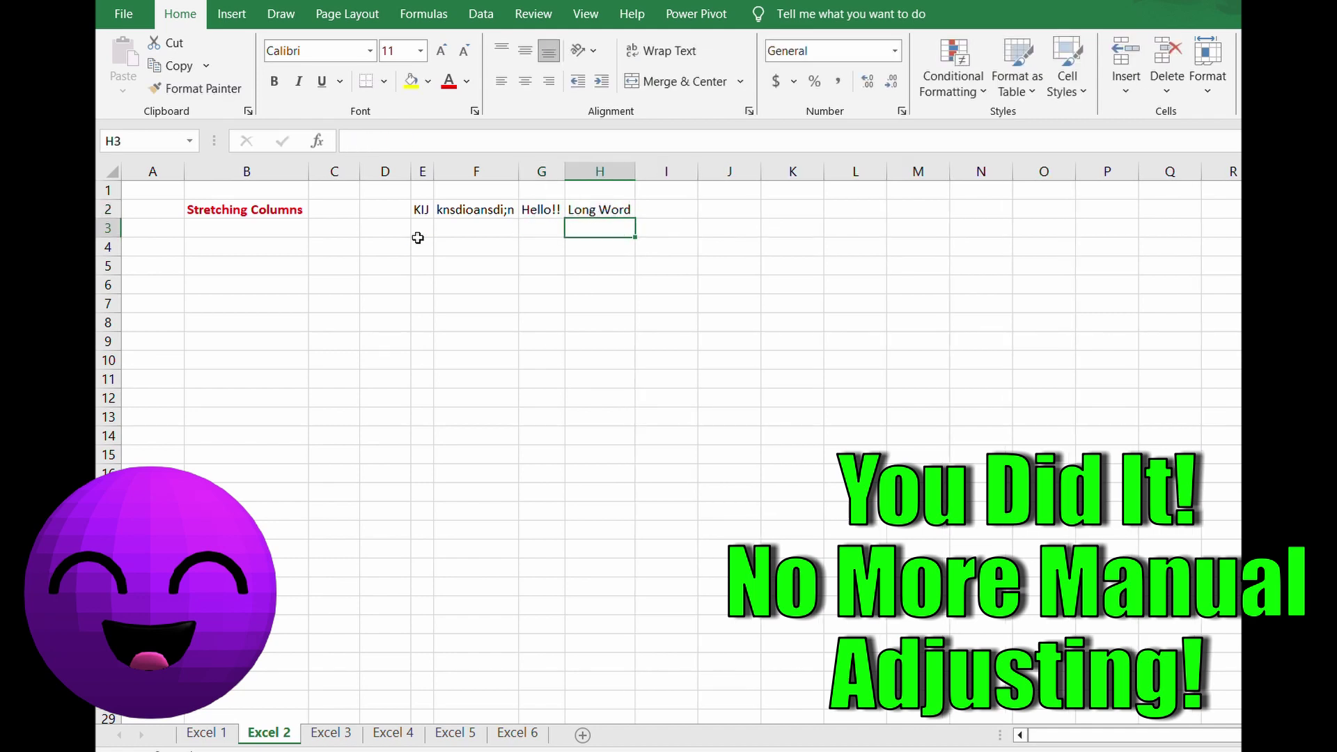
pyautogui.press('Up')
pyautogui.press('Right')
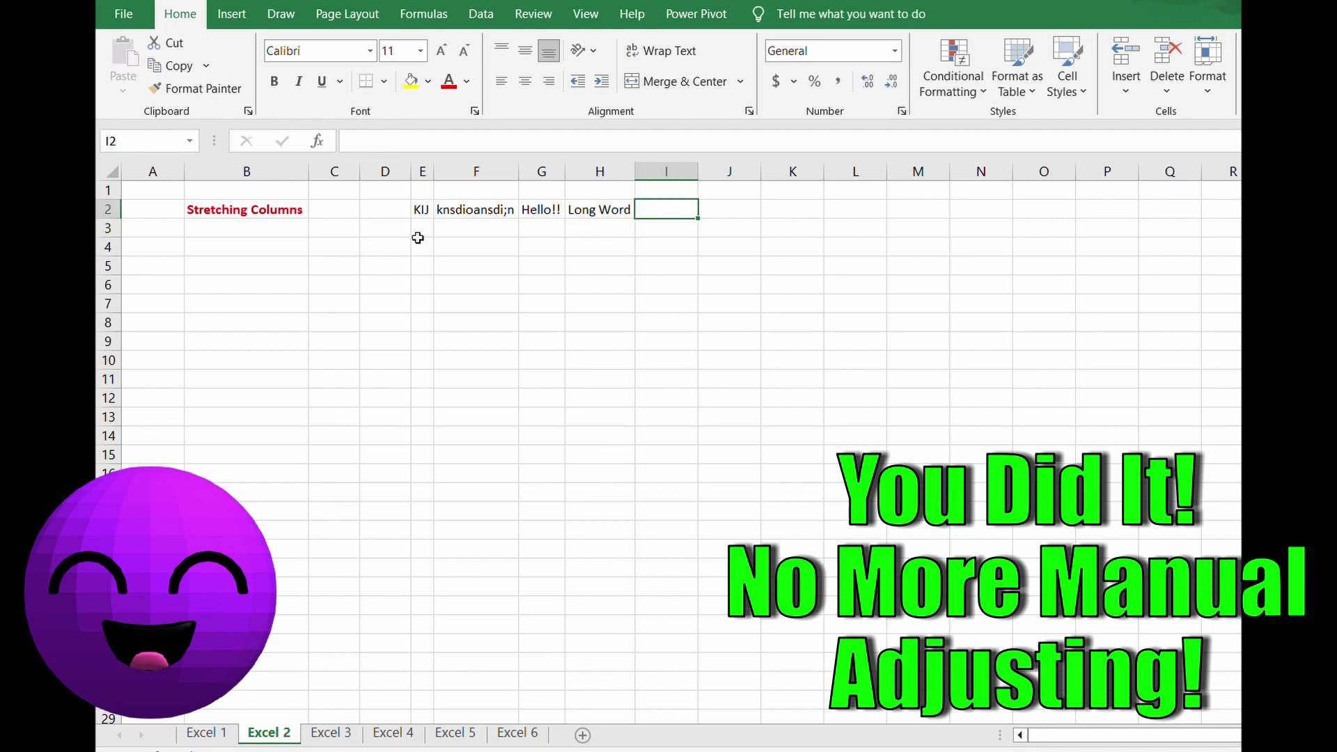
pyautogui.write('Finanace')
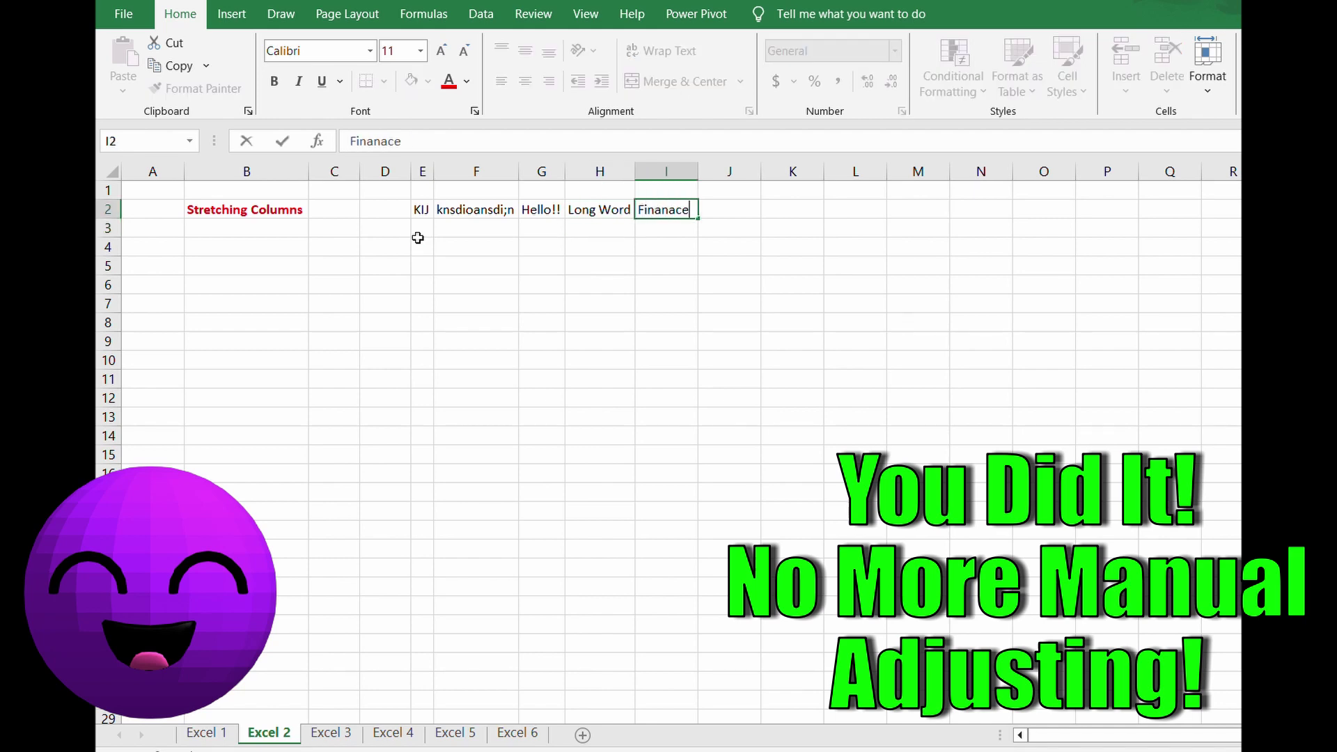
pyautogui.write(' is the best!')
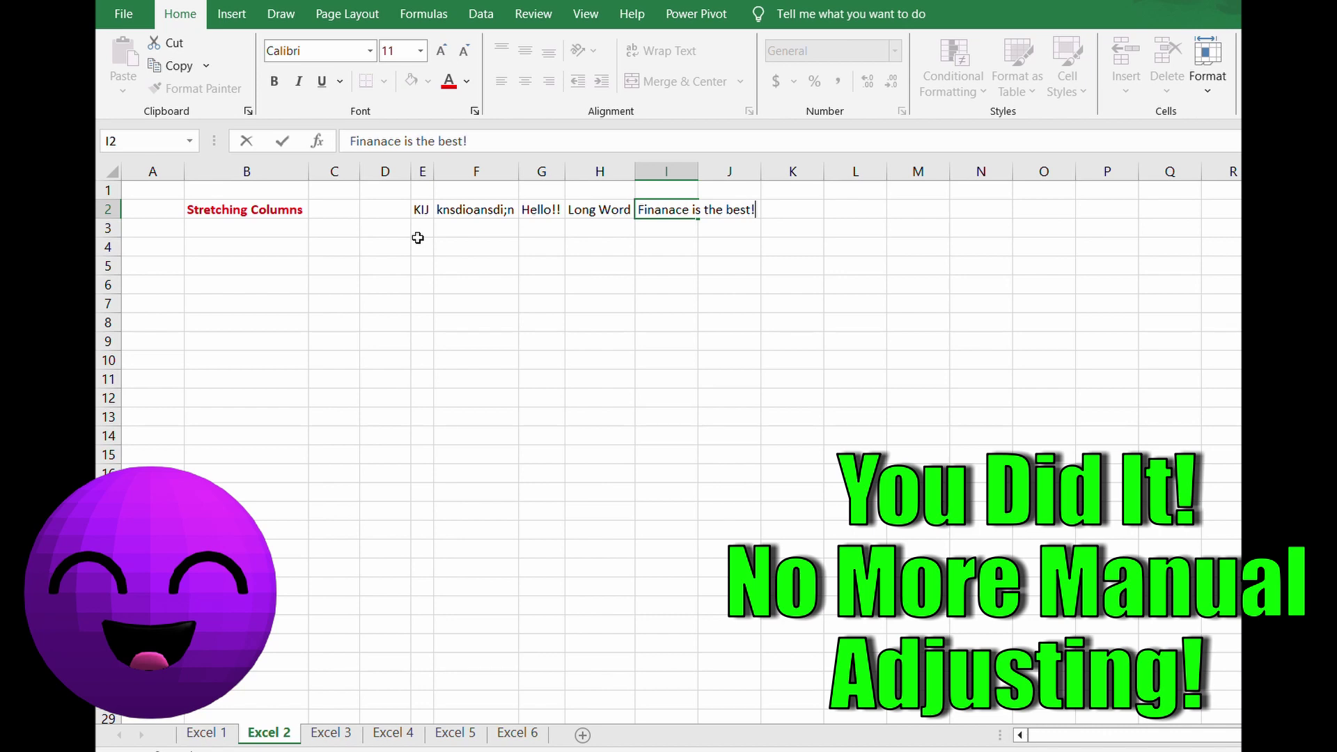
pyautogui.press('Return')
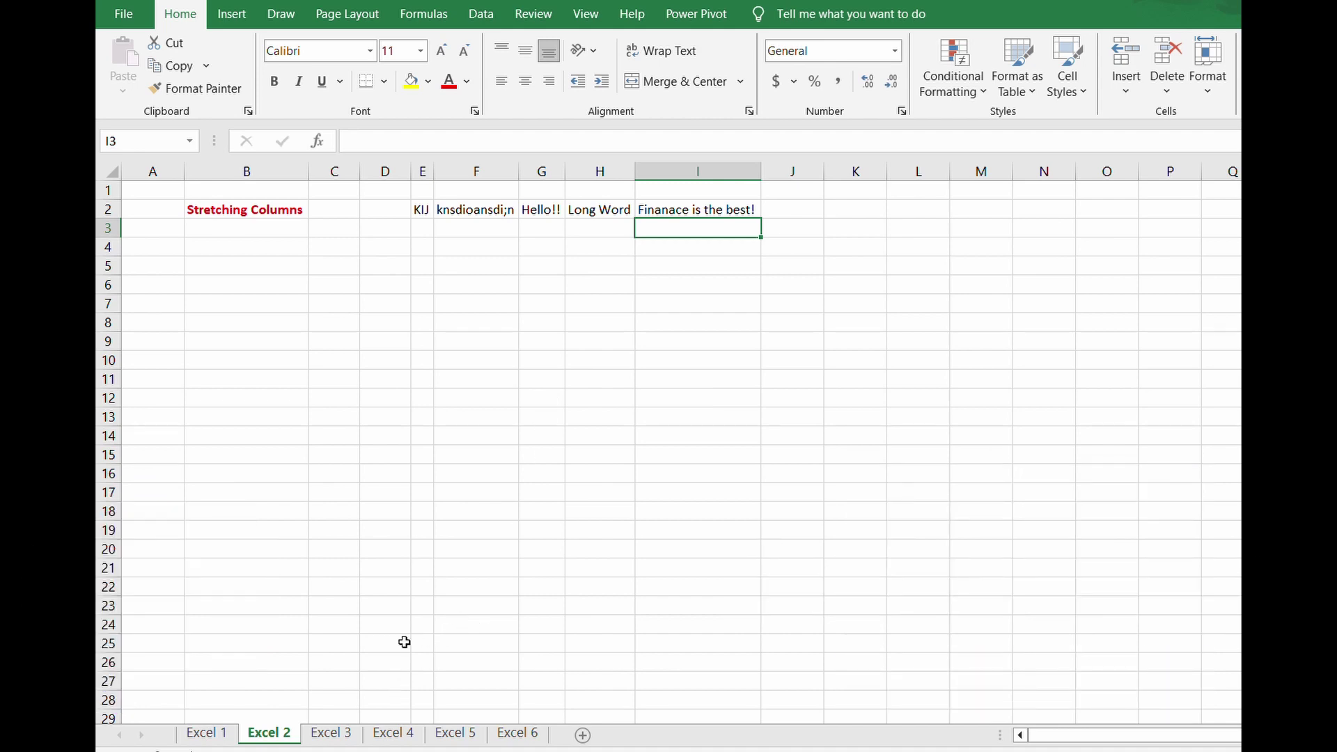
# - On the Excel 3 sheet, convert the B8:D21 expenses data into a table with Ctrl+T
pyautogui.click(341, 742)
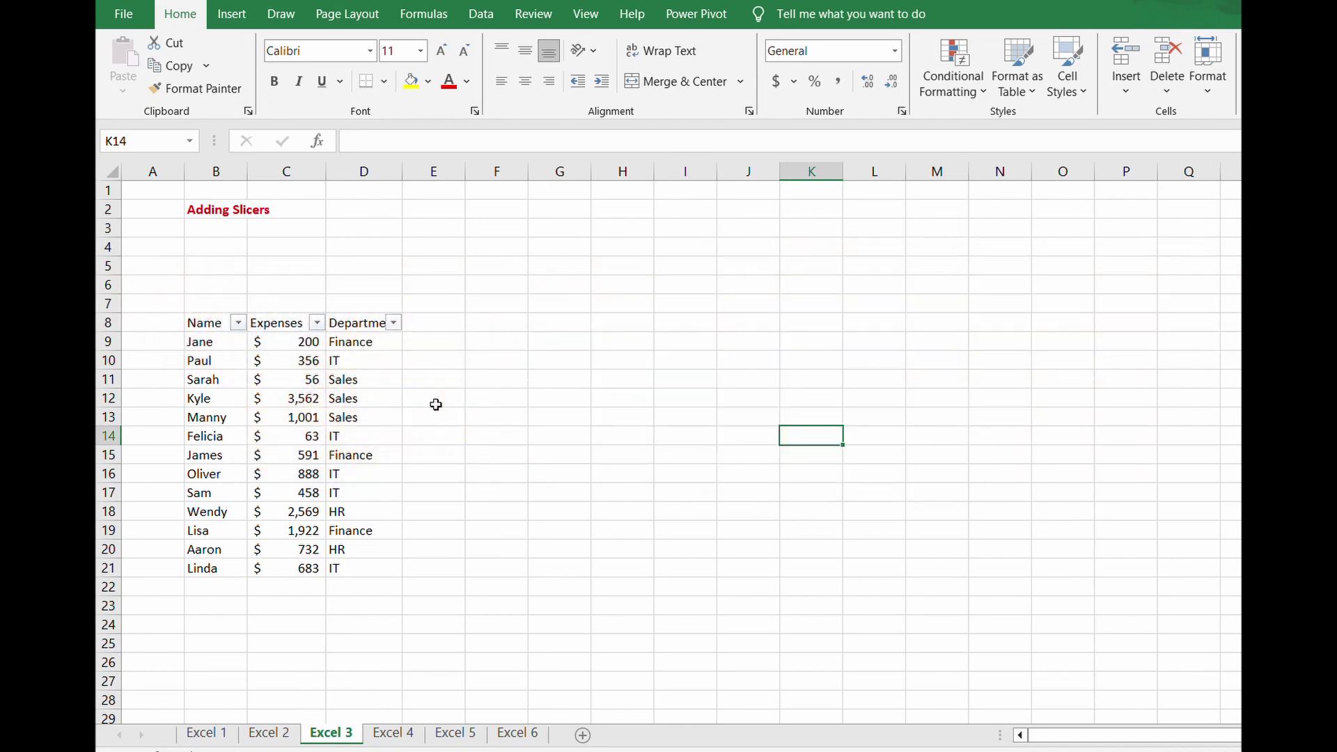
pyautogui.click(281, 384)
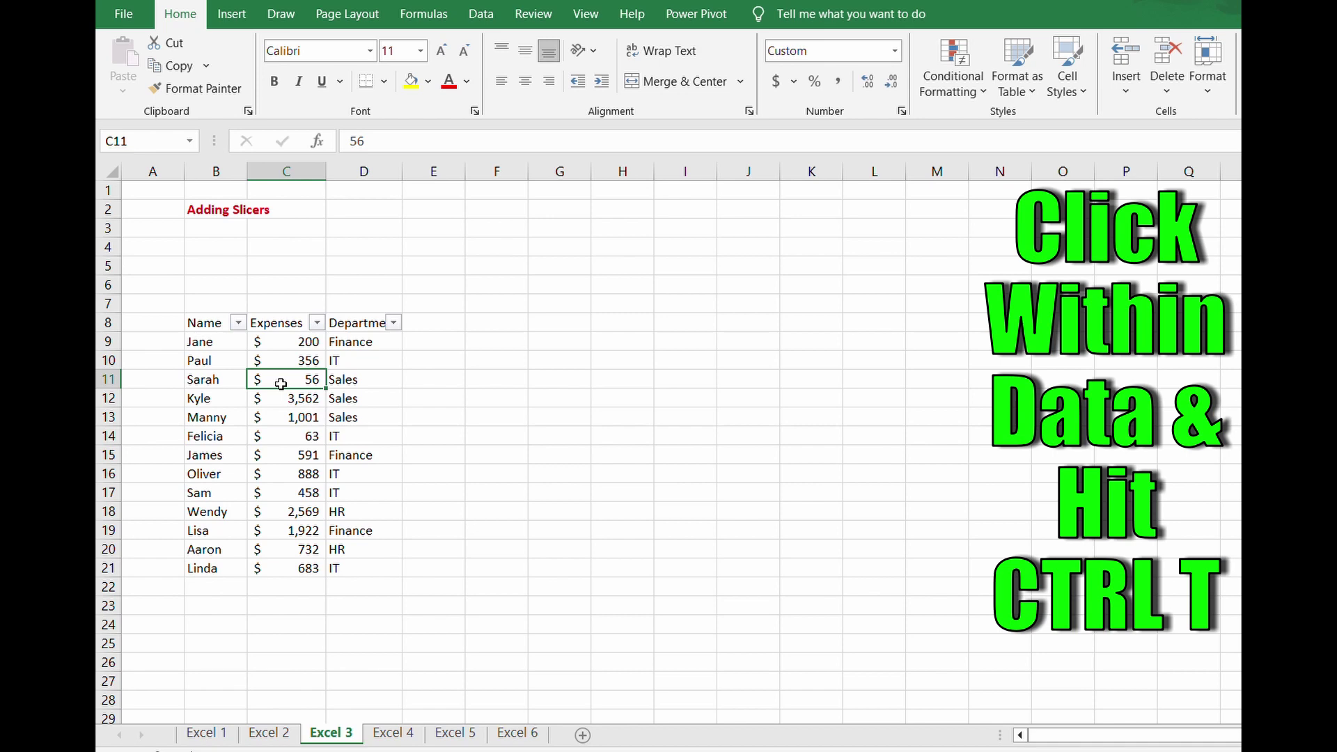
pyautogui.hotkey('ctrl', 't')
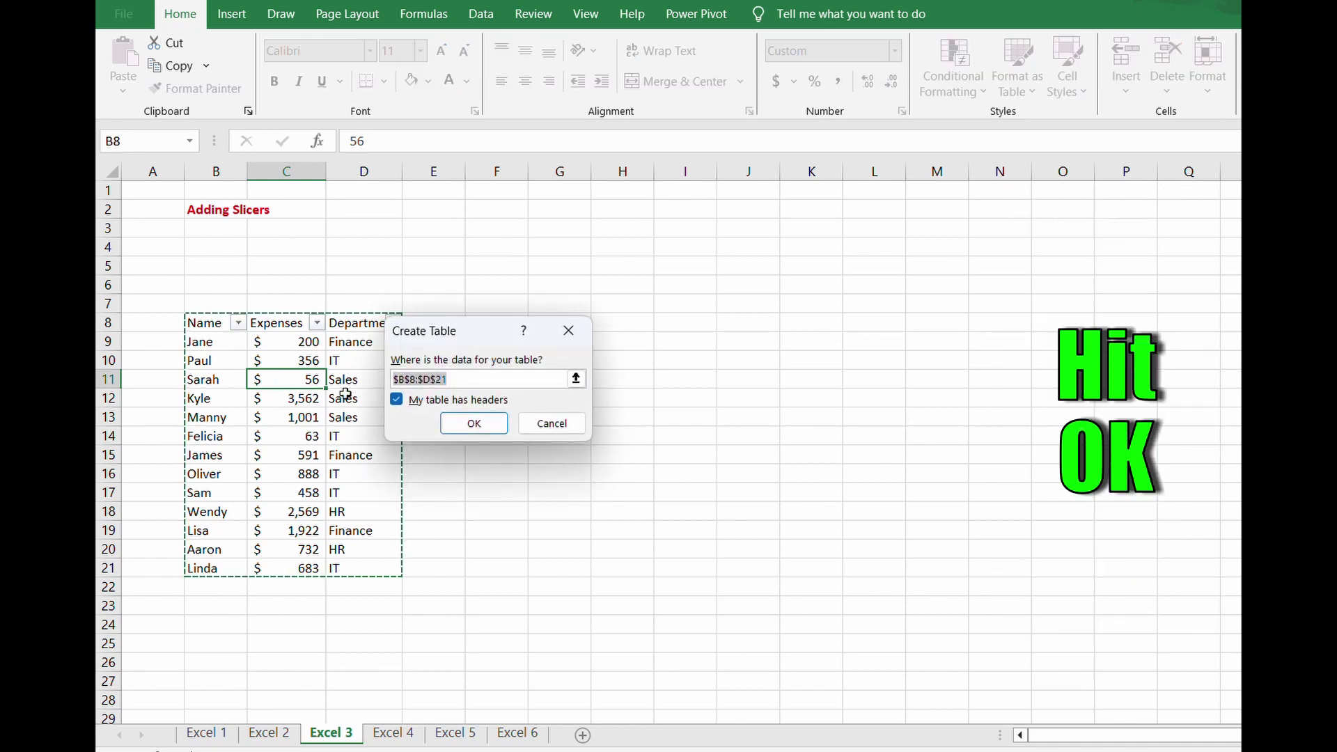
pyautogui.click(464, 422)
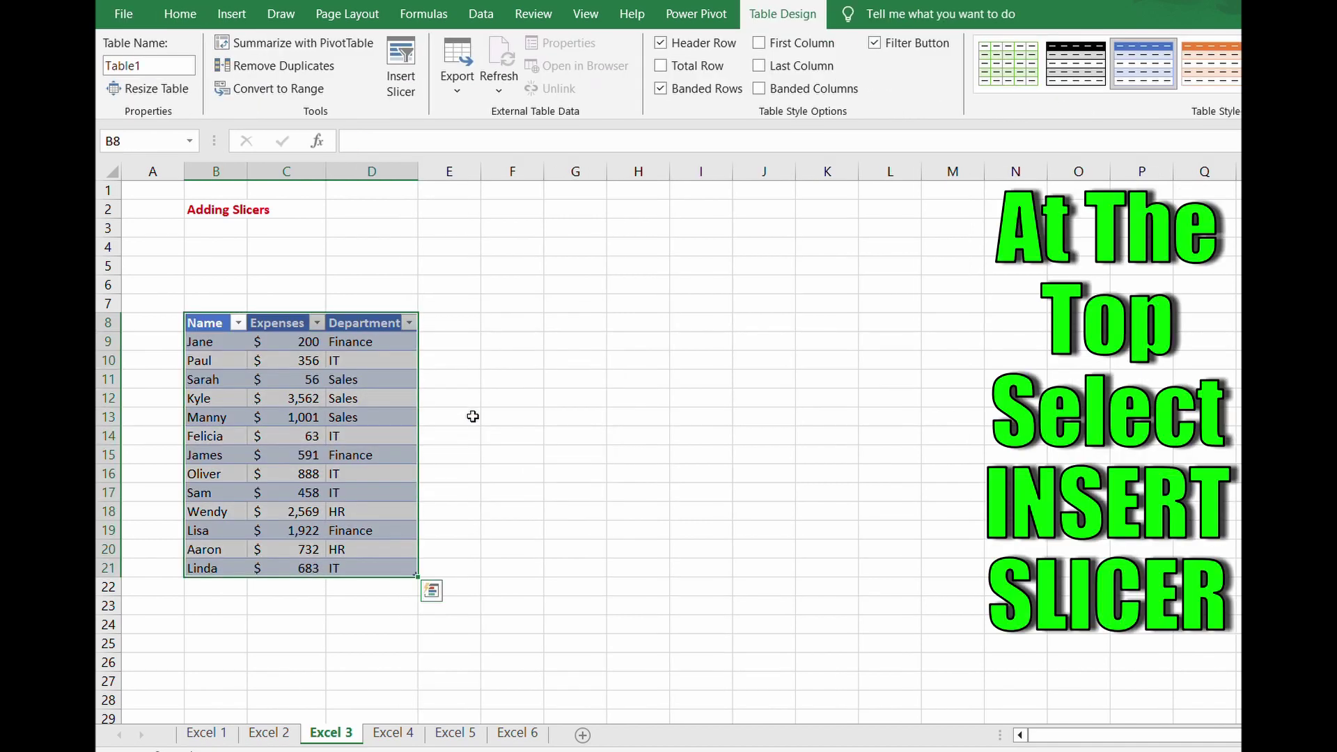
# - Insert a slicer for the table's Department field
pyautogui.click(403, 61)
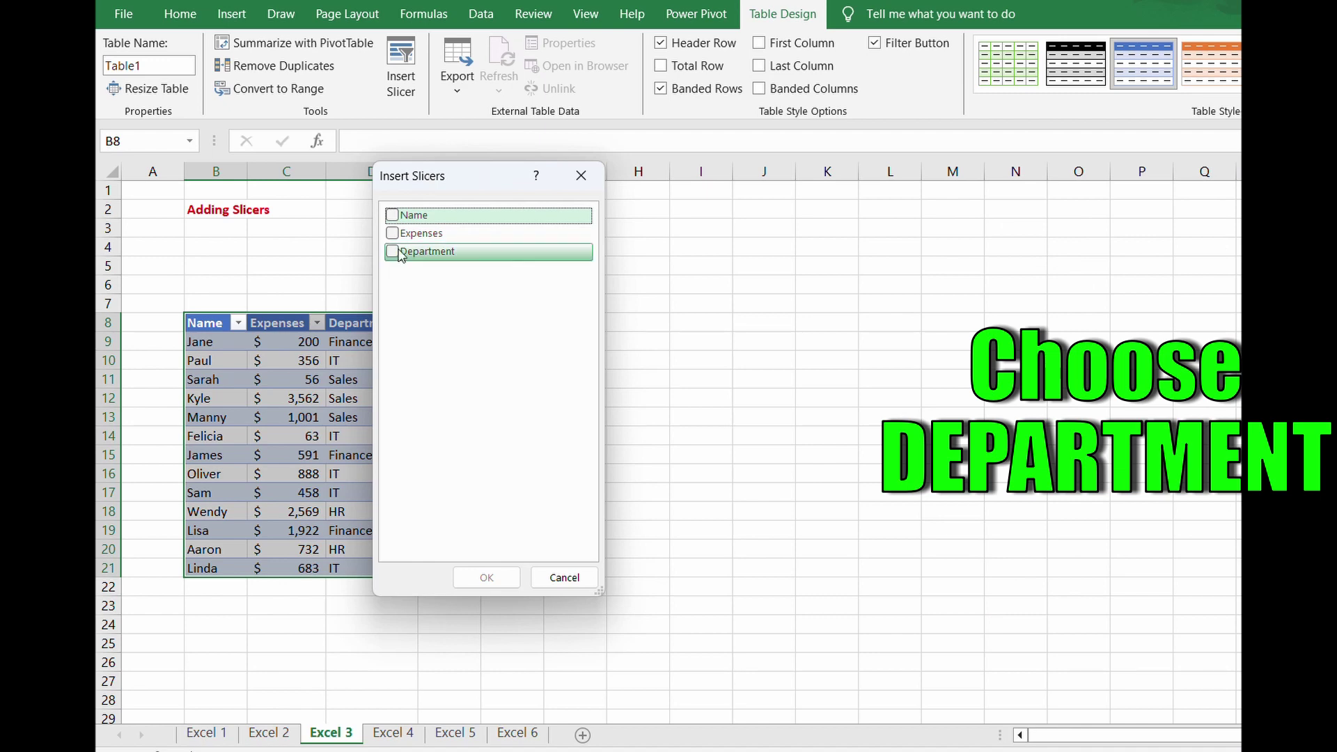
pyautogui.click(401, 255)
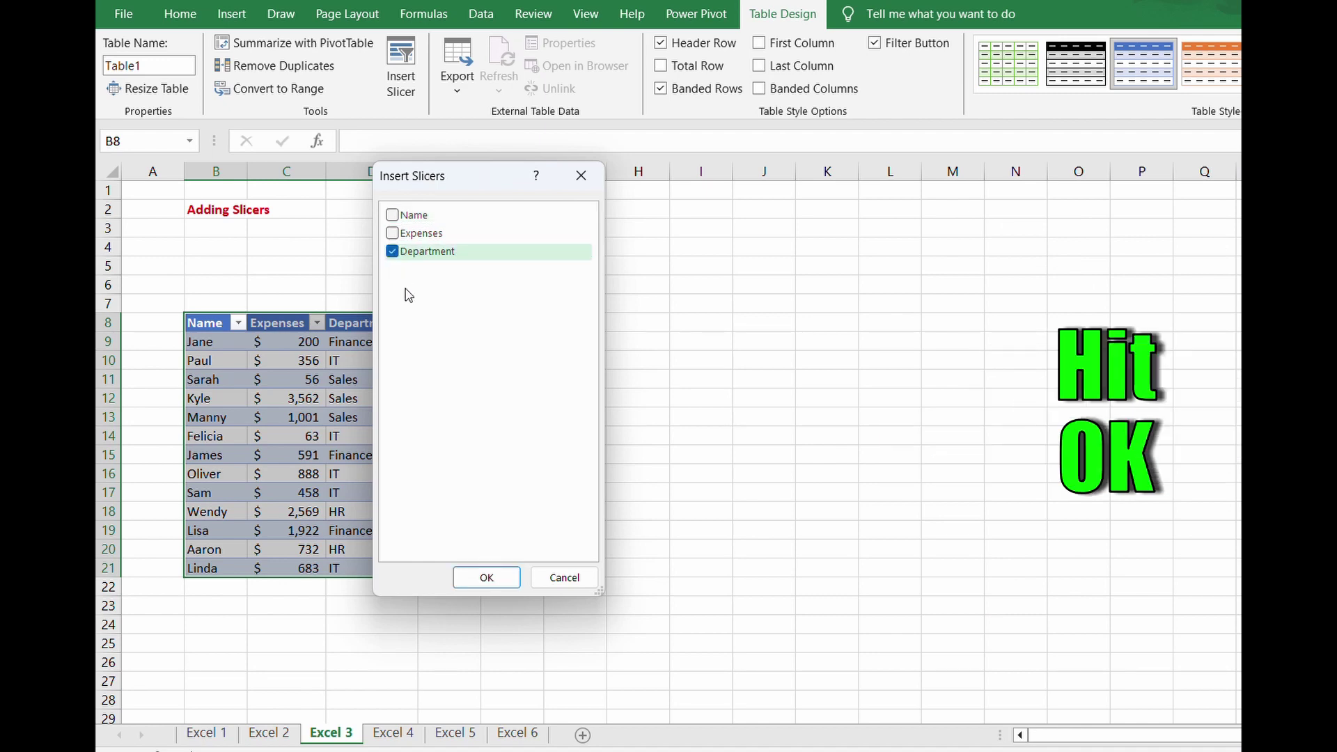
pyautogui.click(486, 578)
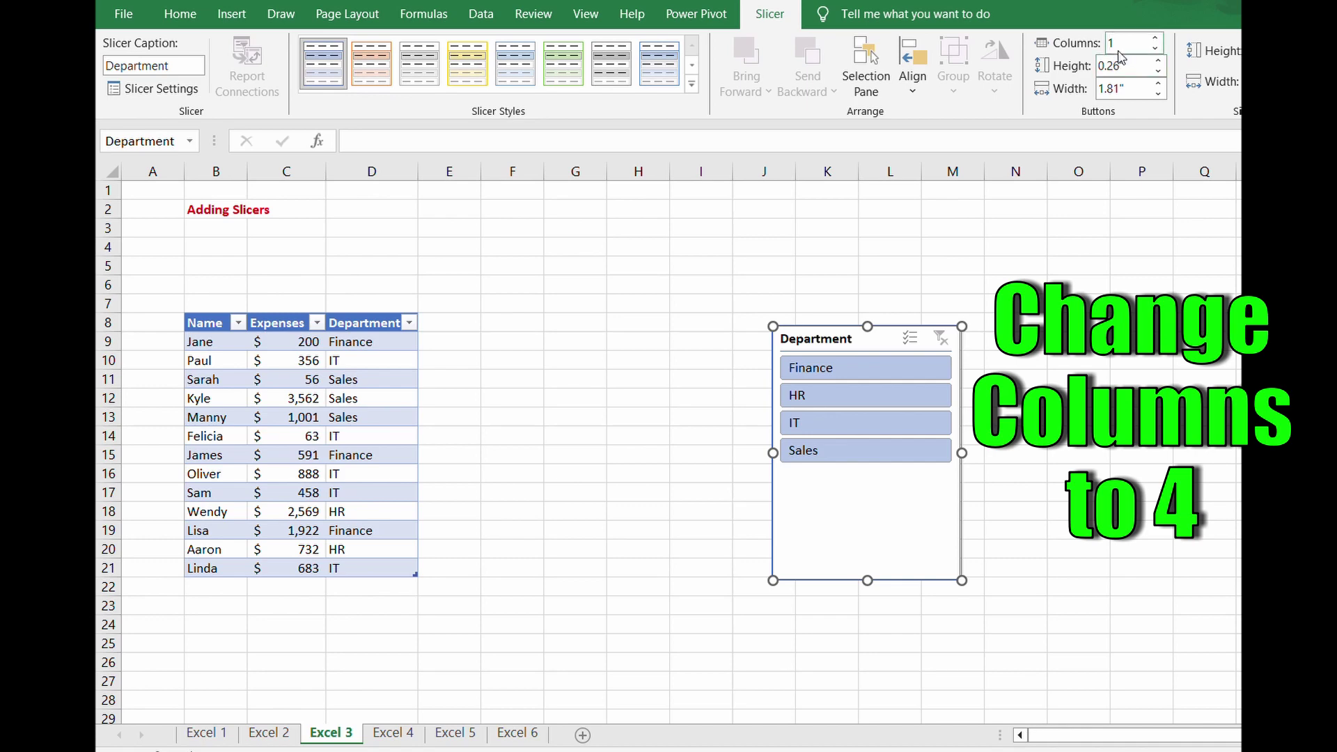
# - Set the Department slicer to 4 button columns
pyautogui.click(1121, 40)
pyautogui.write('4')
pyautogui.click(1024, 362)
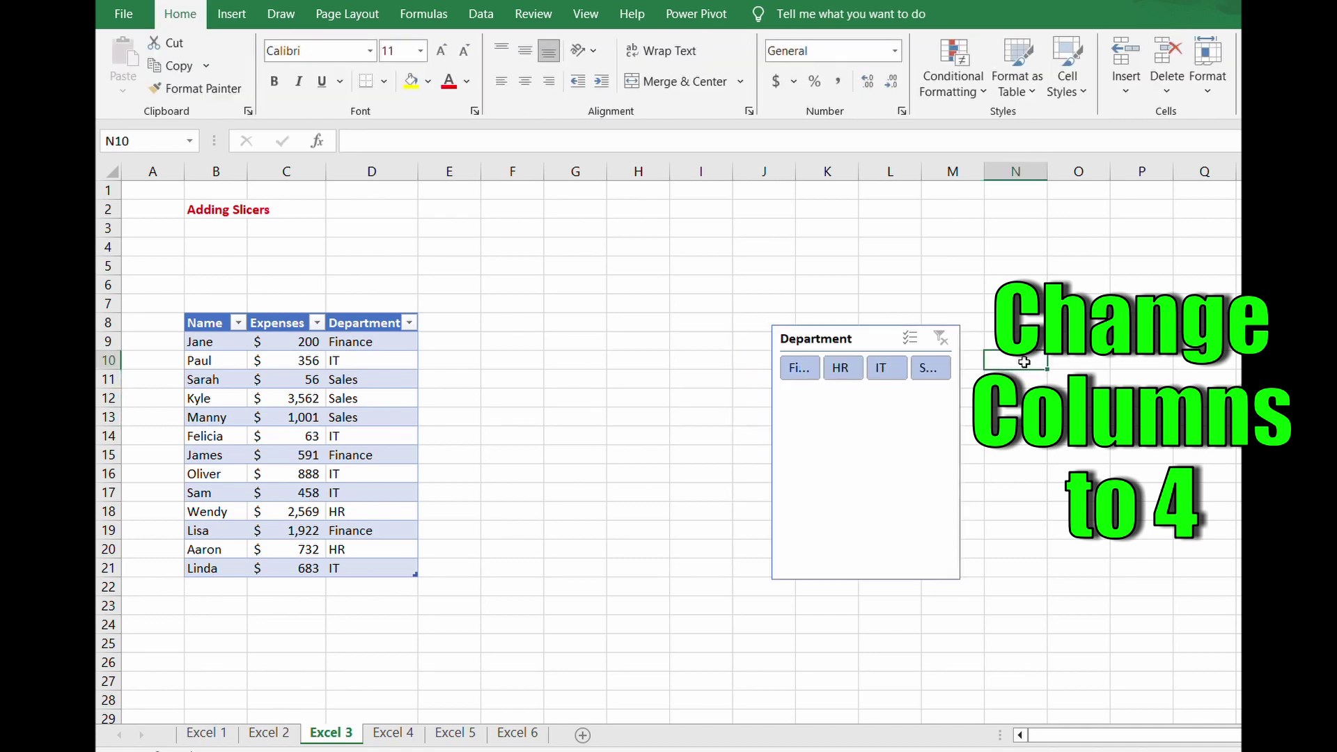
# - Resize the slicer into a short wide strip and move it above the table into rows 3–7
pyautogui.click(919, 481)
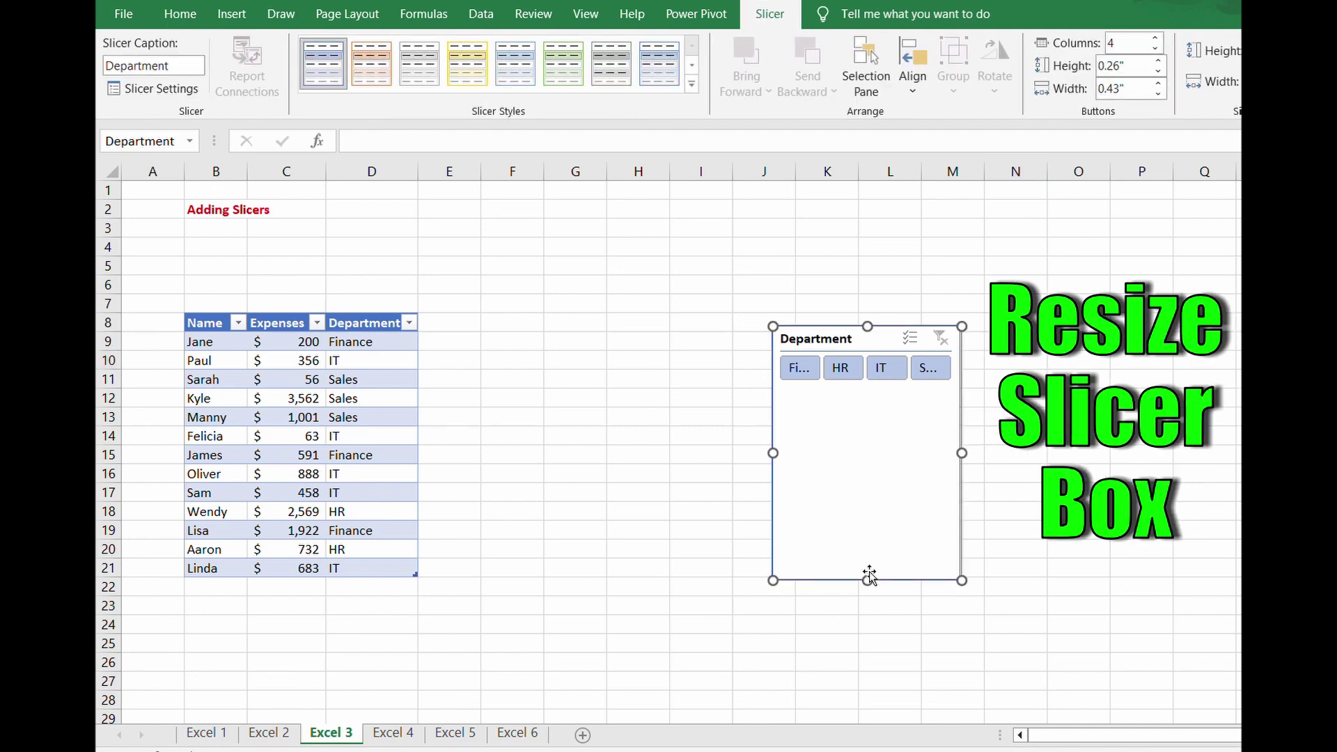
pyautogui.moveTo(867, 580); pyautogui.dragTo(863, 400)
pyautogui.moveTo(773, 363); pyautogui.dragTo(689, 362)
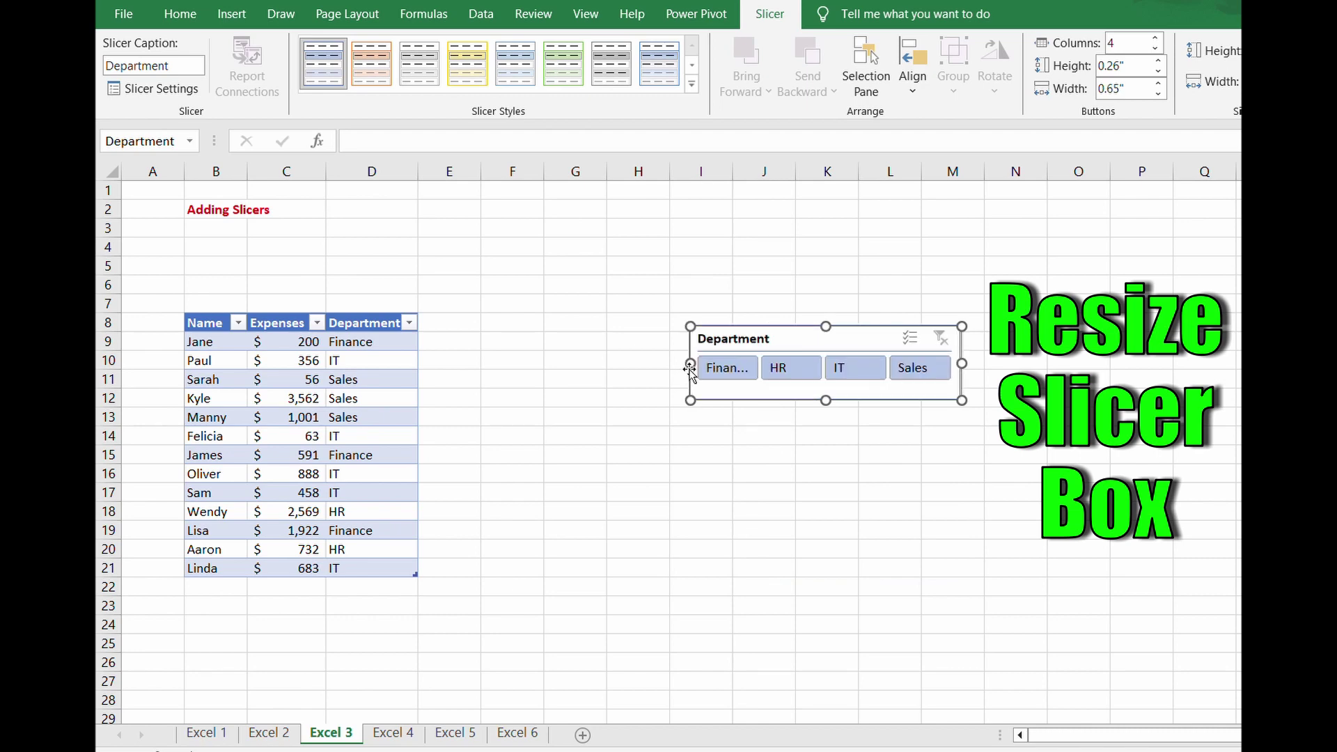
pyautogui.moveTo(691, 363); pyautogui.dragTo(673, 363)
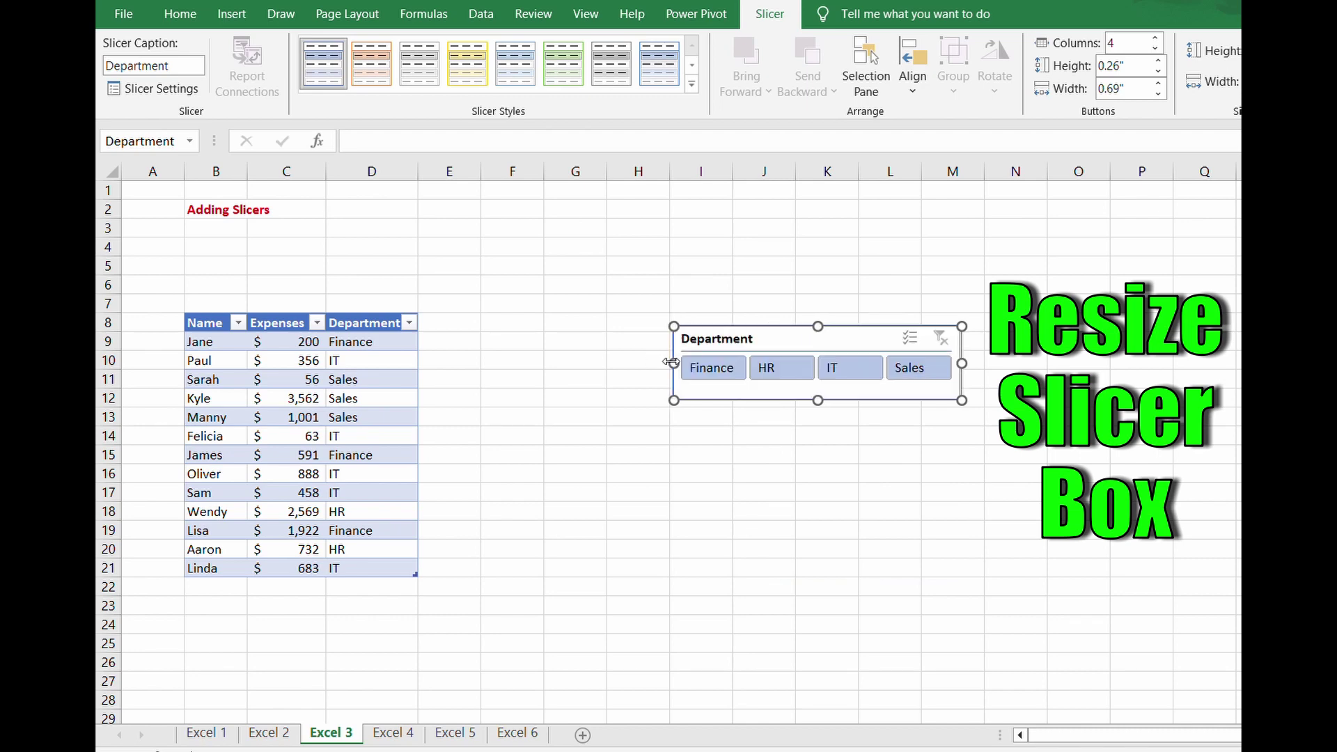
pyautogui.moveTo(822, 329); pyautogui.dragTo(321, 251)
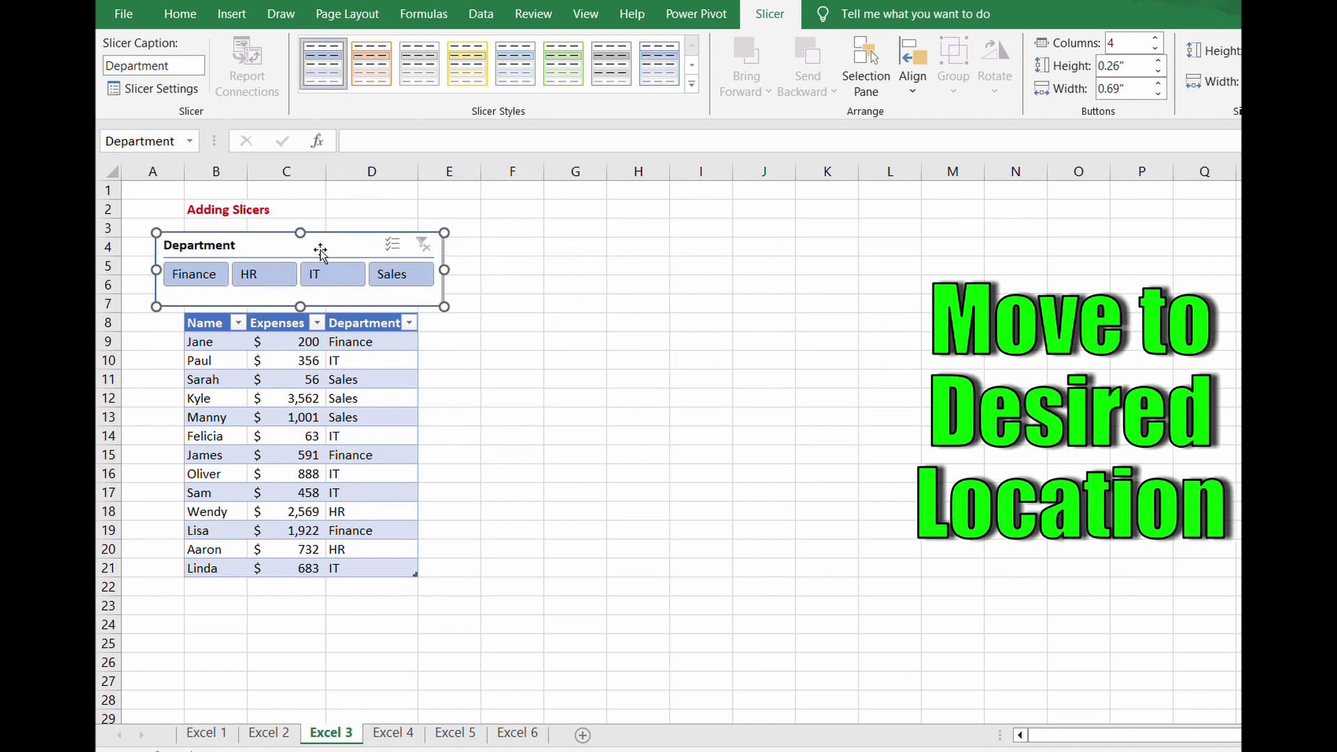
# - Filter the table by IT, HR, Sales and Finance in turn, then clear the Department filter
pyautogui.click(319, 277)
pyautogui.click(264, 281)
pyautogui.click(381, 280)
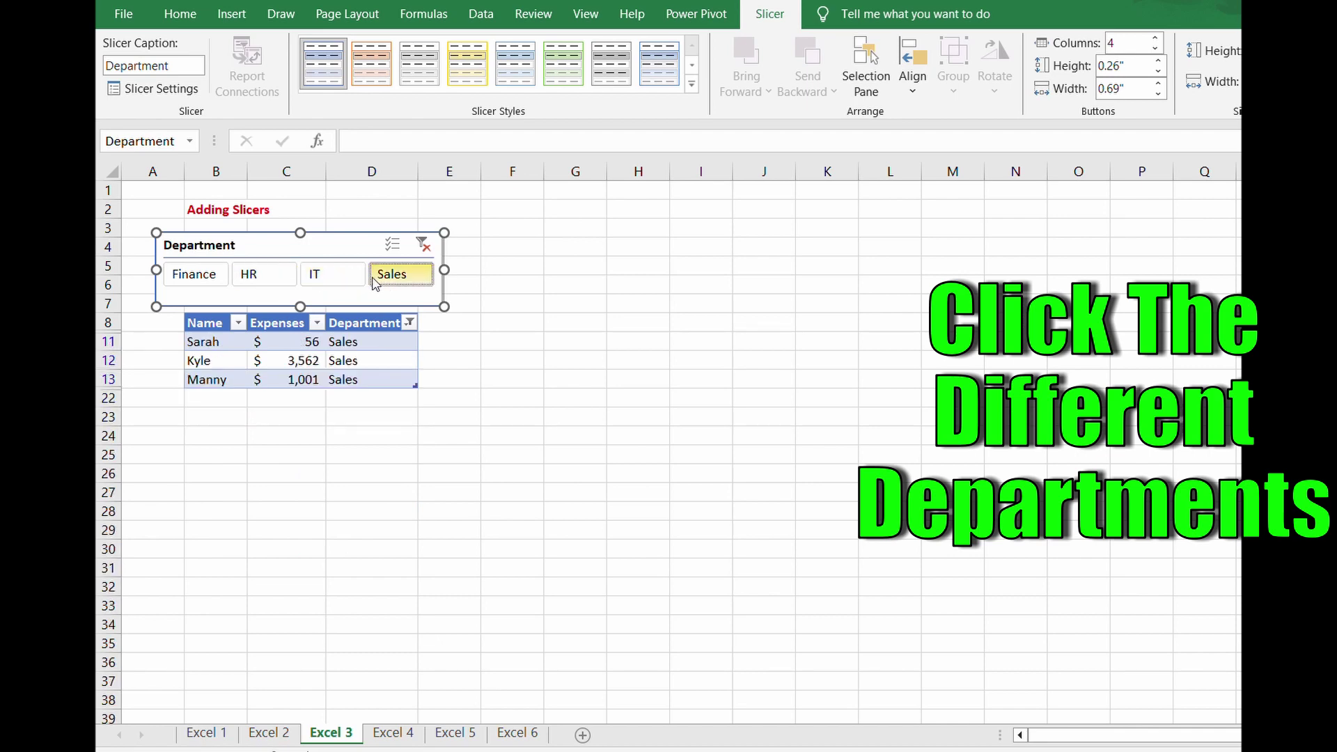
pyautogui.click(195, 278)
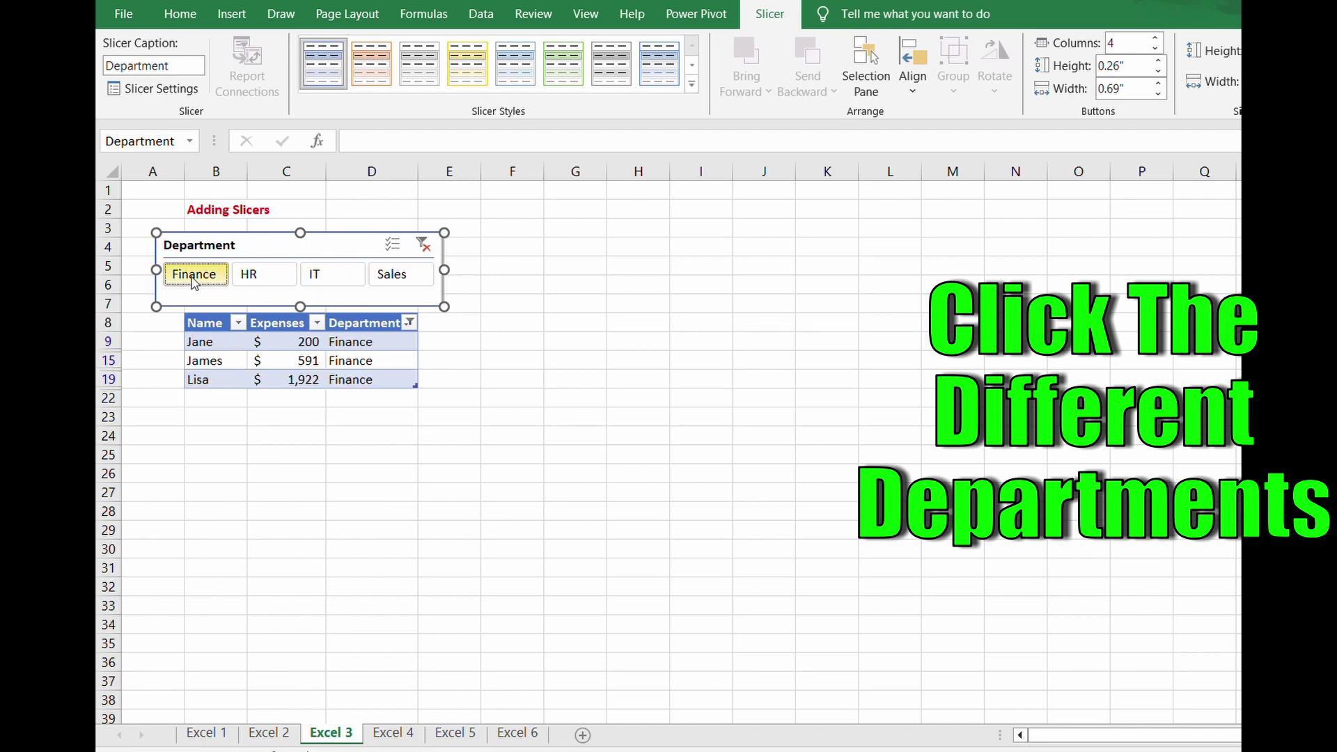
pyautogui.click(424, 245)
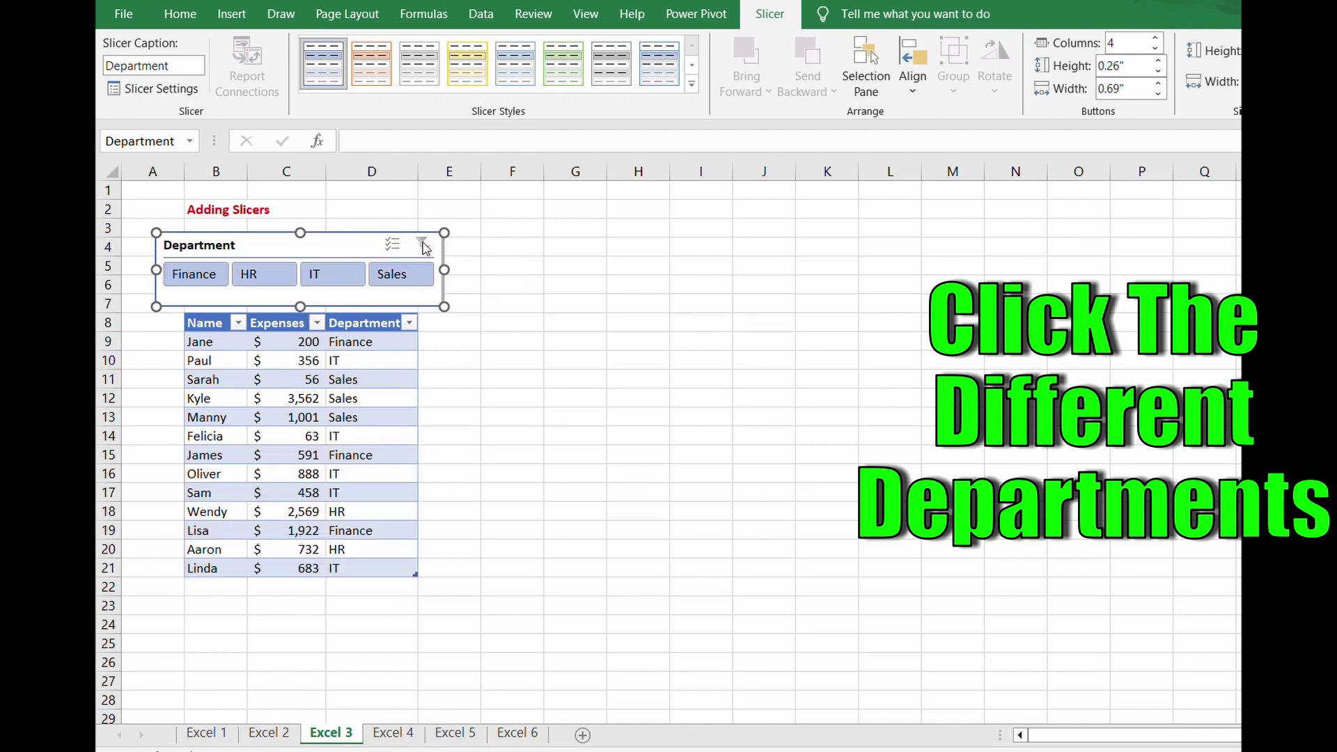
pyautogui.click(264, 282)
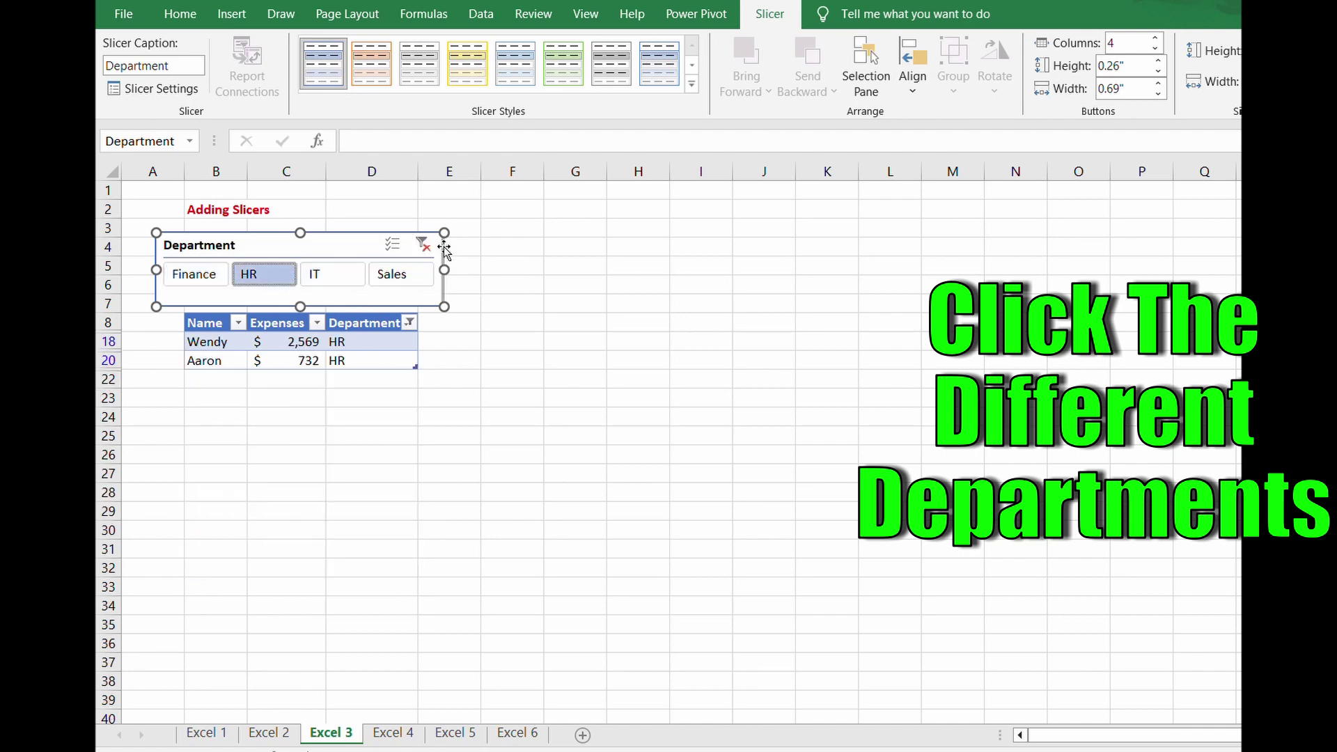
pyautogui.click(423, 244)
pyautogui.click(192, 274)
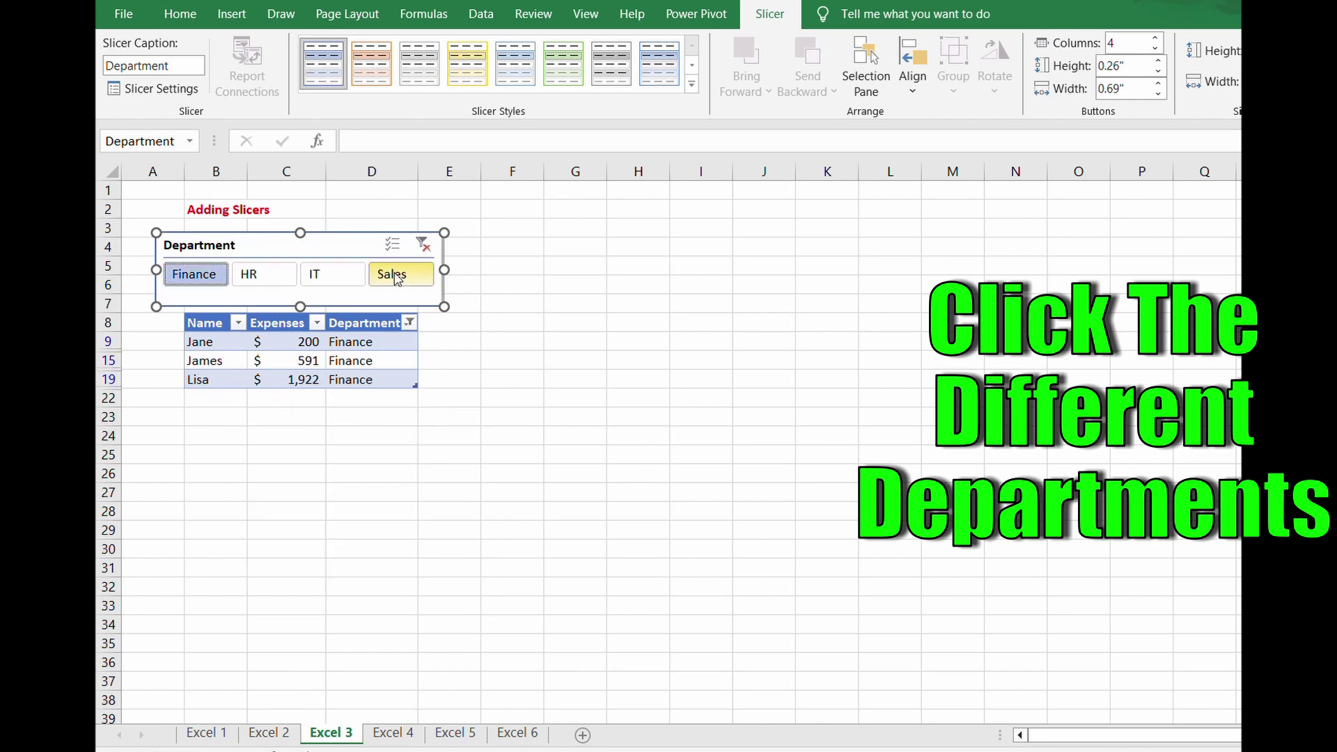
pyautogui.click(423, 244)
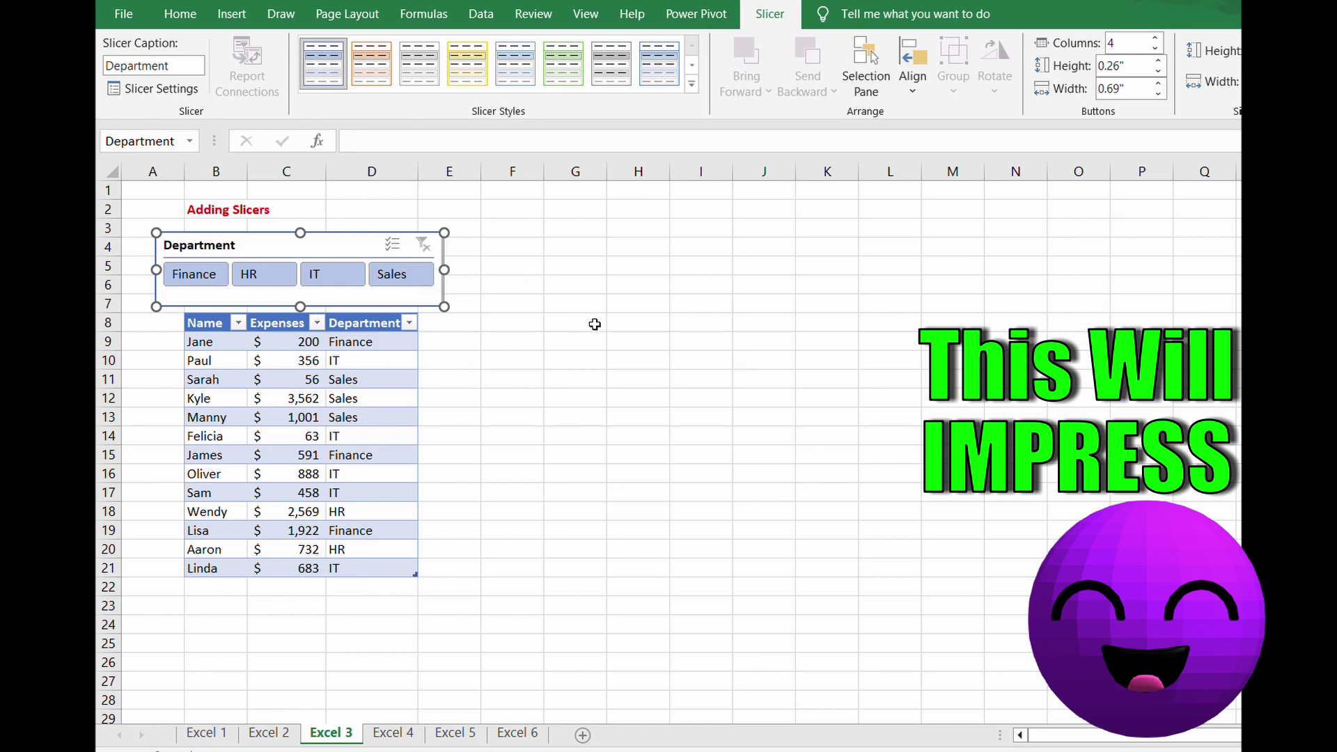
# - On the Excel 4 sheet, select the Fill Blanks table, then only its blank cells via Go To Special
pyautogui.click(402, 735)
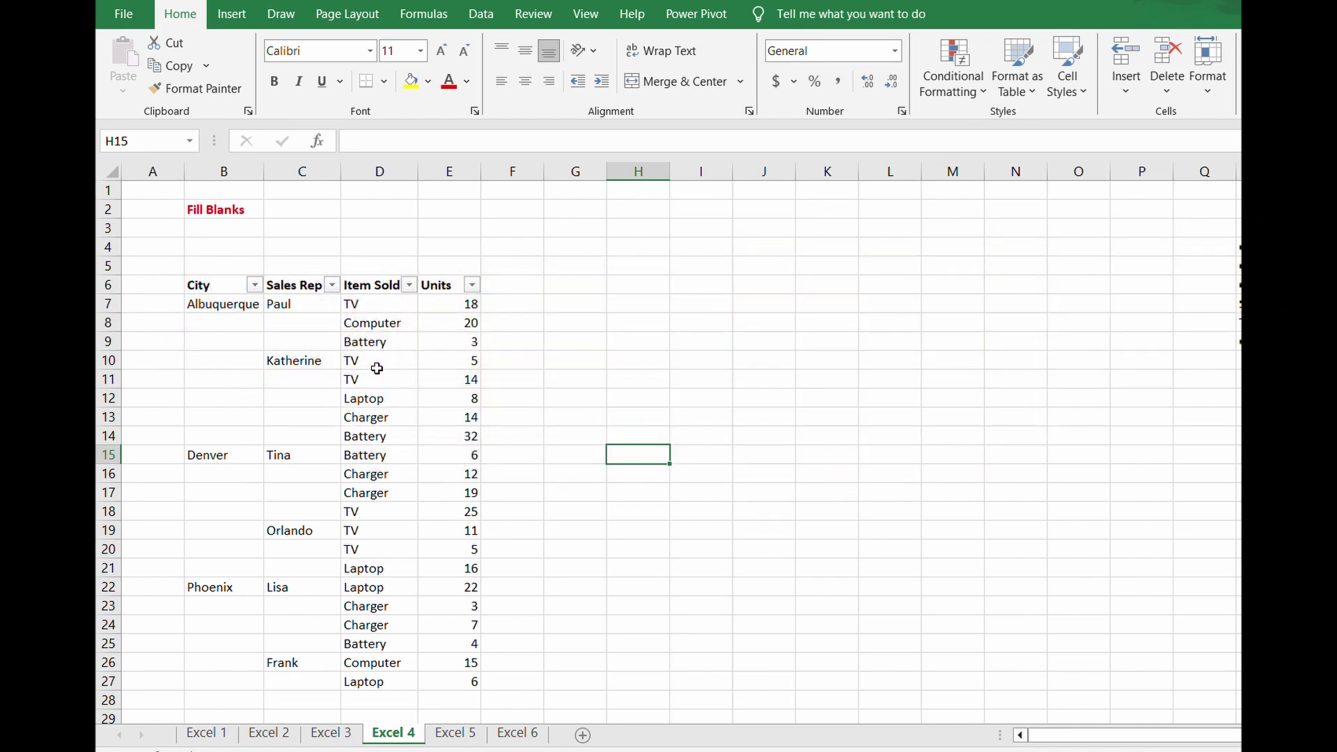
pyautogui.click(328, 326)
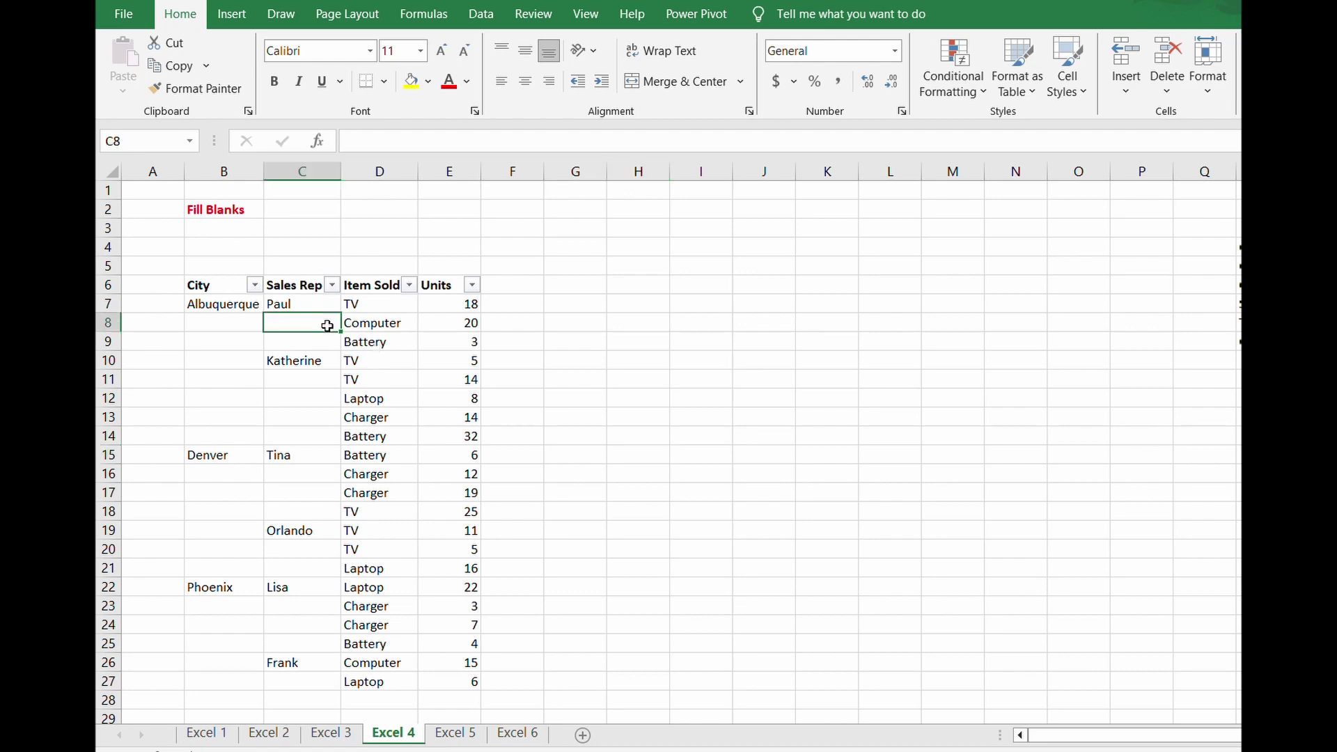
pyautogui.hotkey('ctrl', 'a')
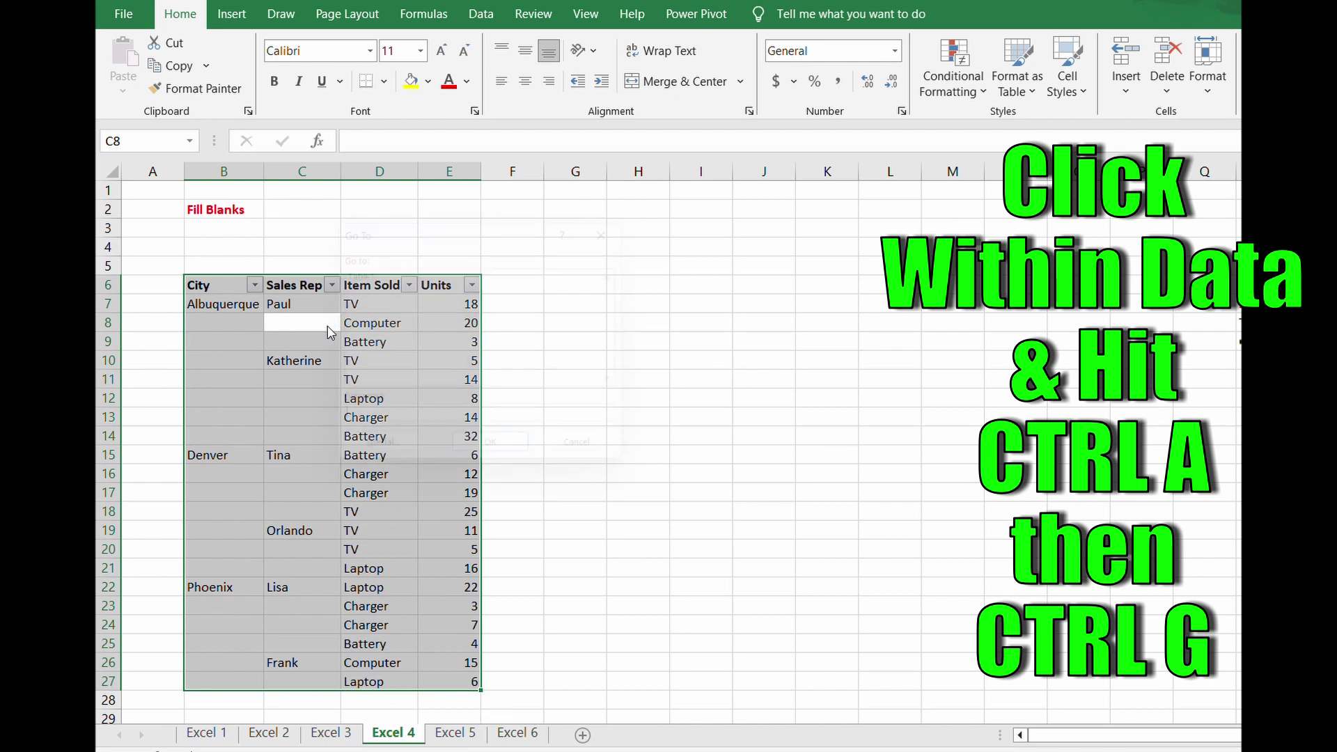
pyautogui.hotkey('ctrl', 'g')
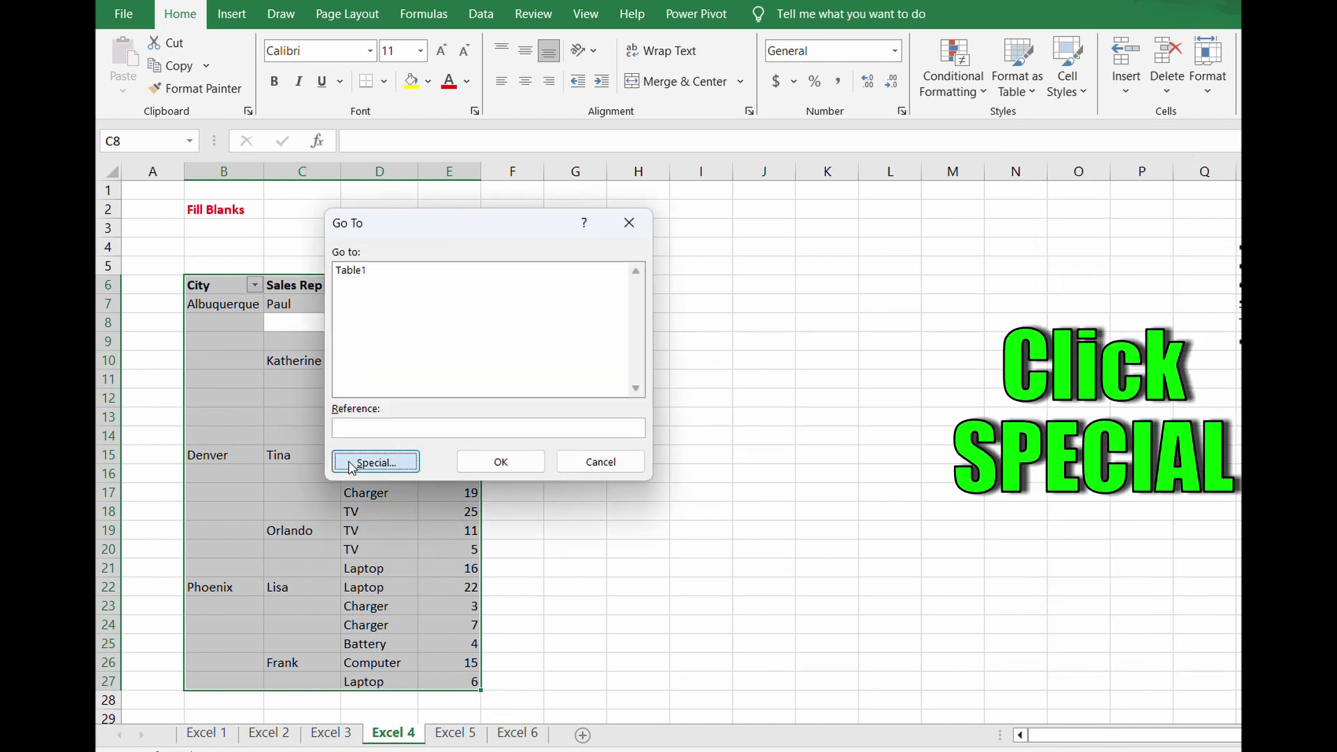
pyautogui.click(352, 462)
pyautogui.click(368, 380)
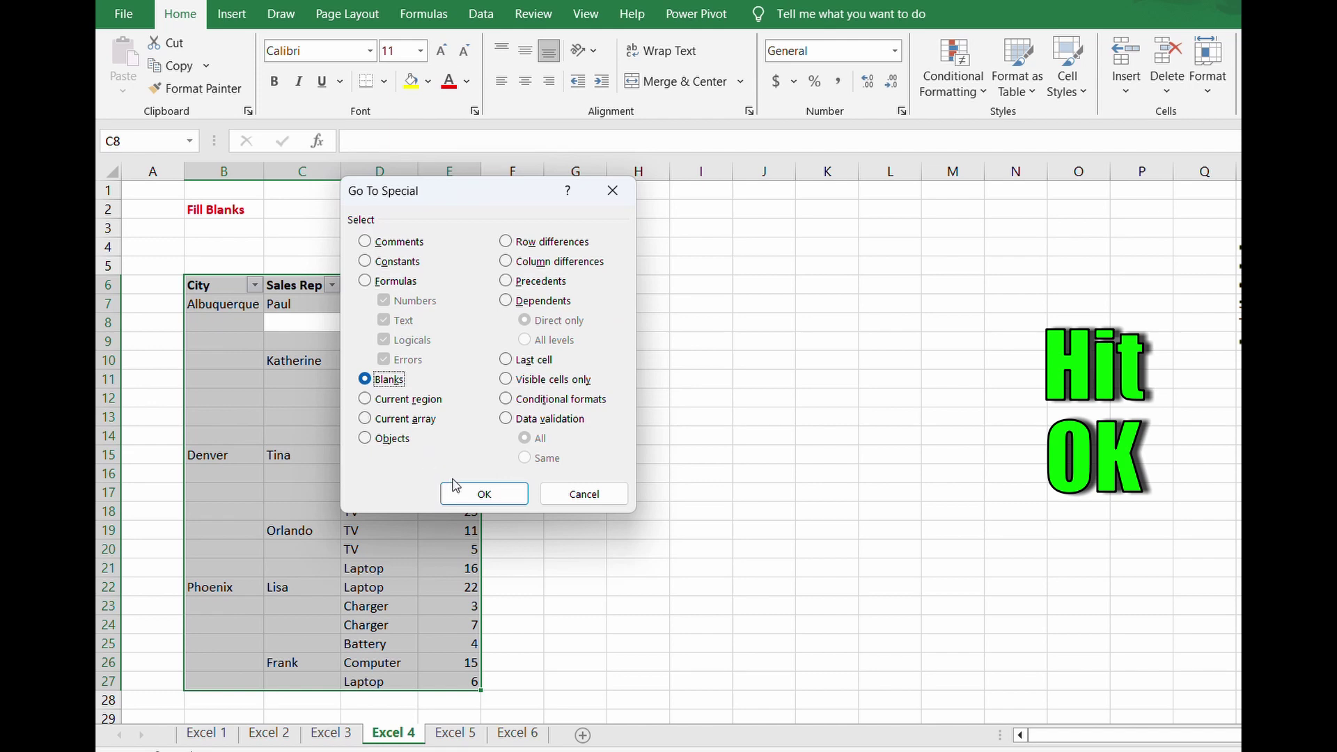
pyautogui.click(471, 495)
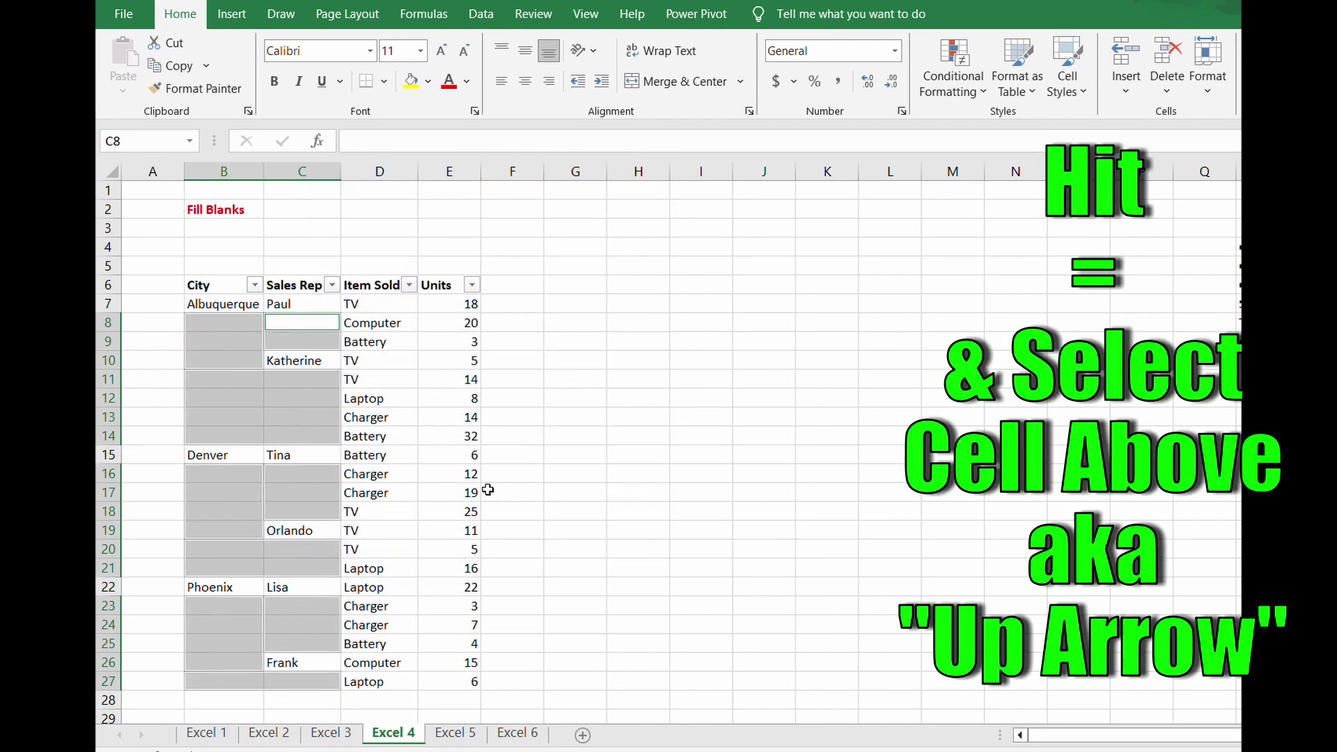
# - Fill all selected blanks with a formula referencing the cell above using Ctrl+Enter, then go to Excel 5
pyautogui.write('=')
pyautogui.press('Up')
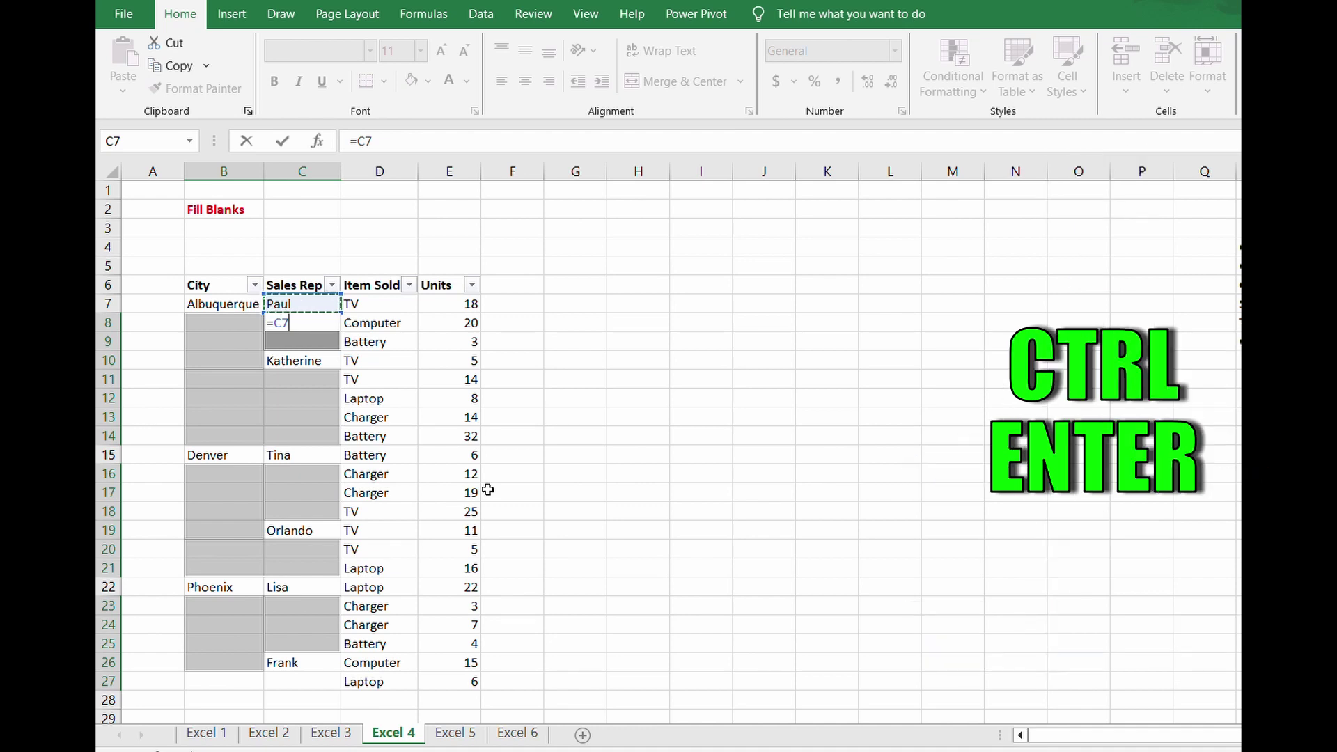
pyautogui.hotkey('ctrl', 'Return')
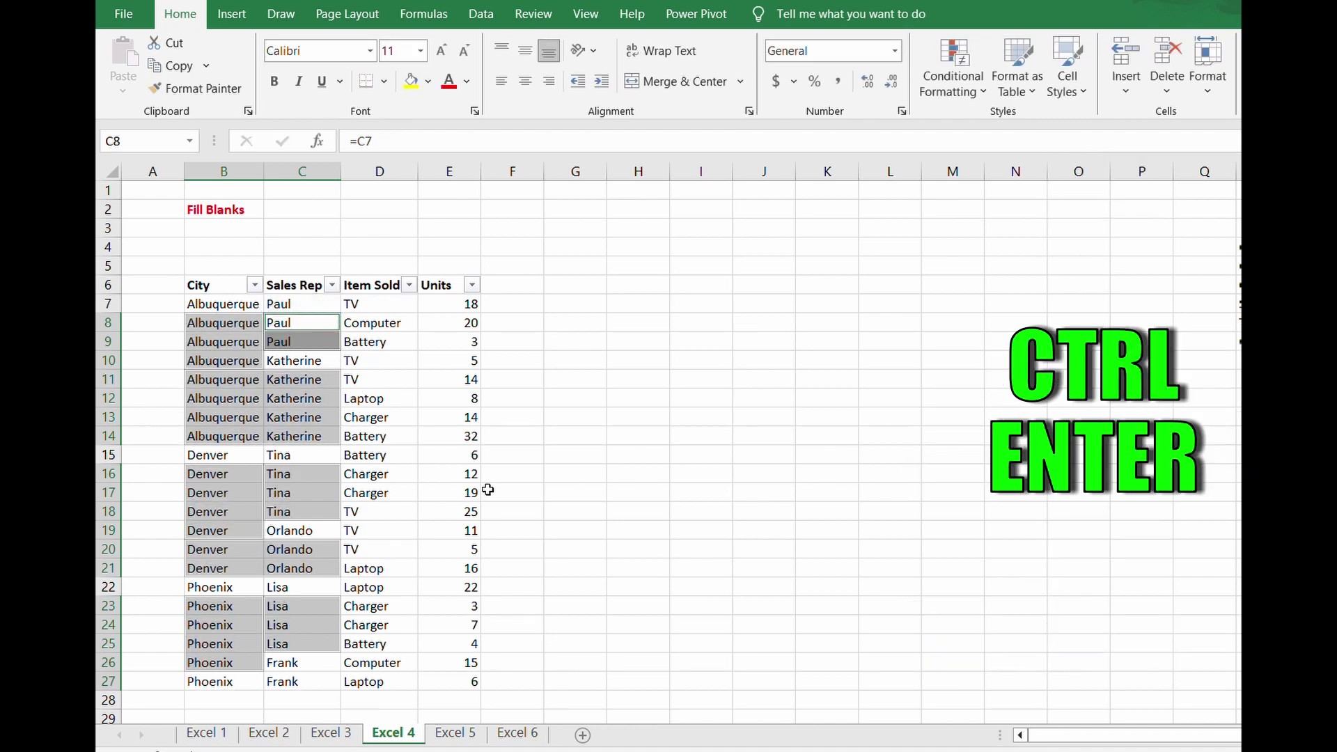
pyautogui.click(533, 461)
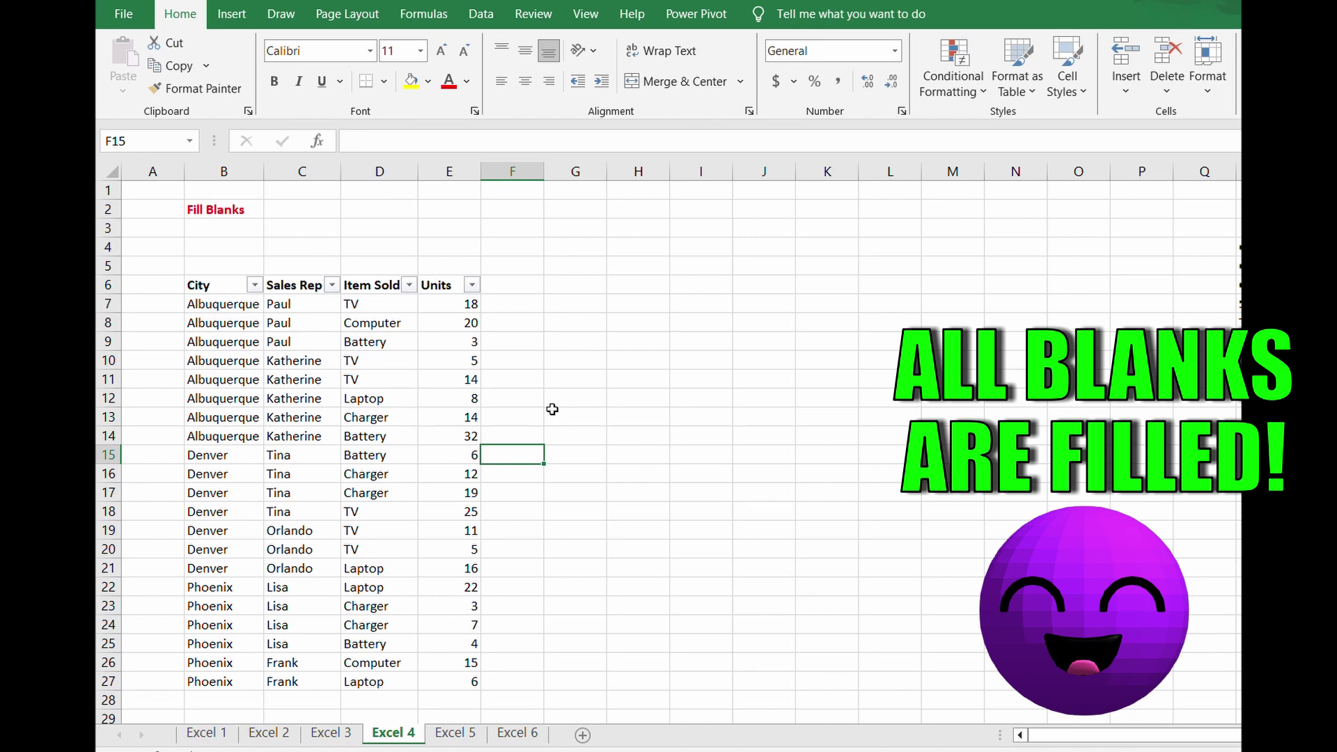
pyautogui.click(461, 740)
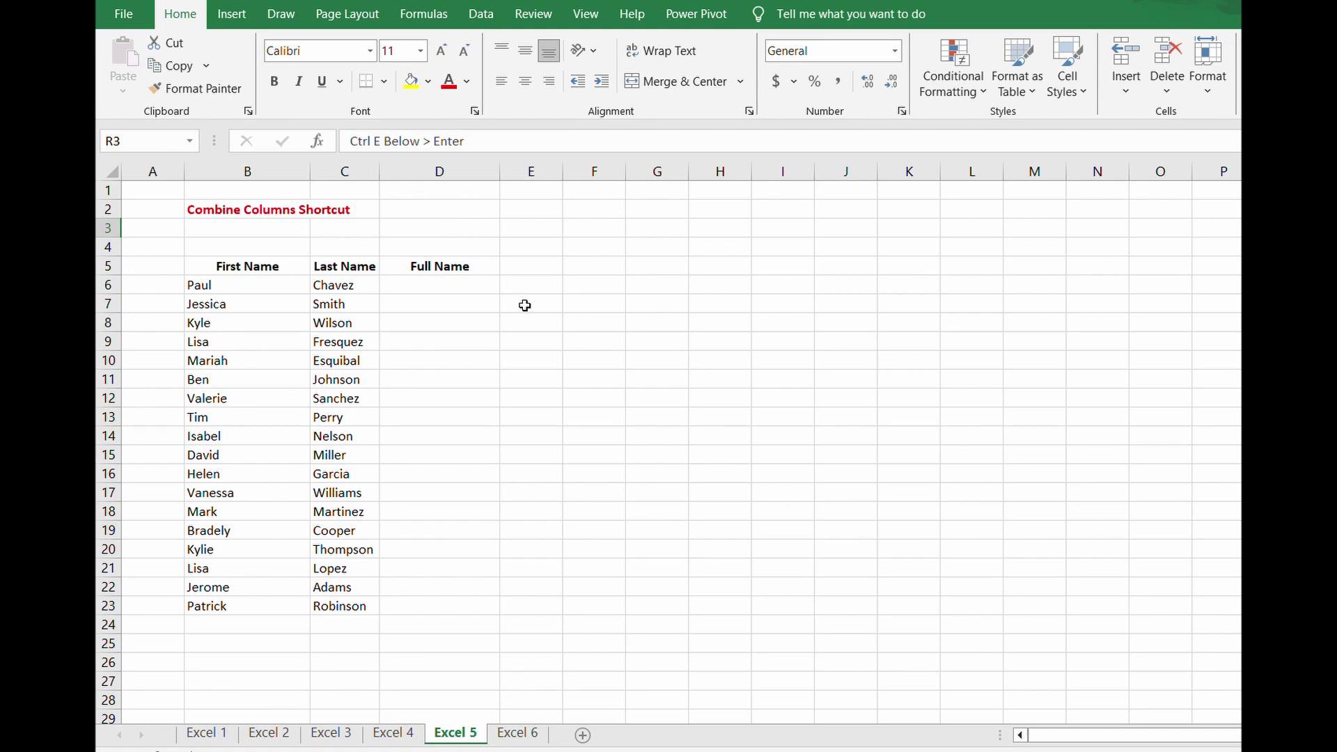
# - Enter the first person's full name in D6, Flash Fill the rest of the Full Name column, then go to the Excel 6 sheet
pyautogui.click(475, 283)
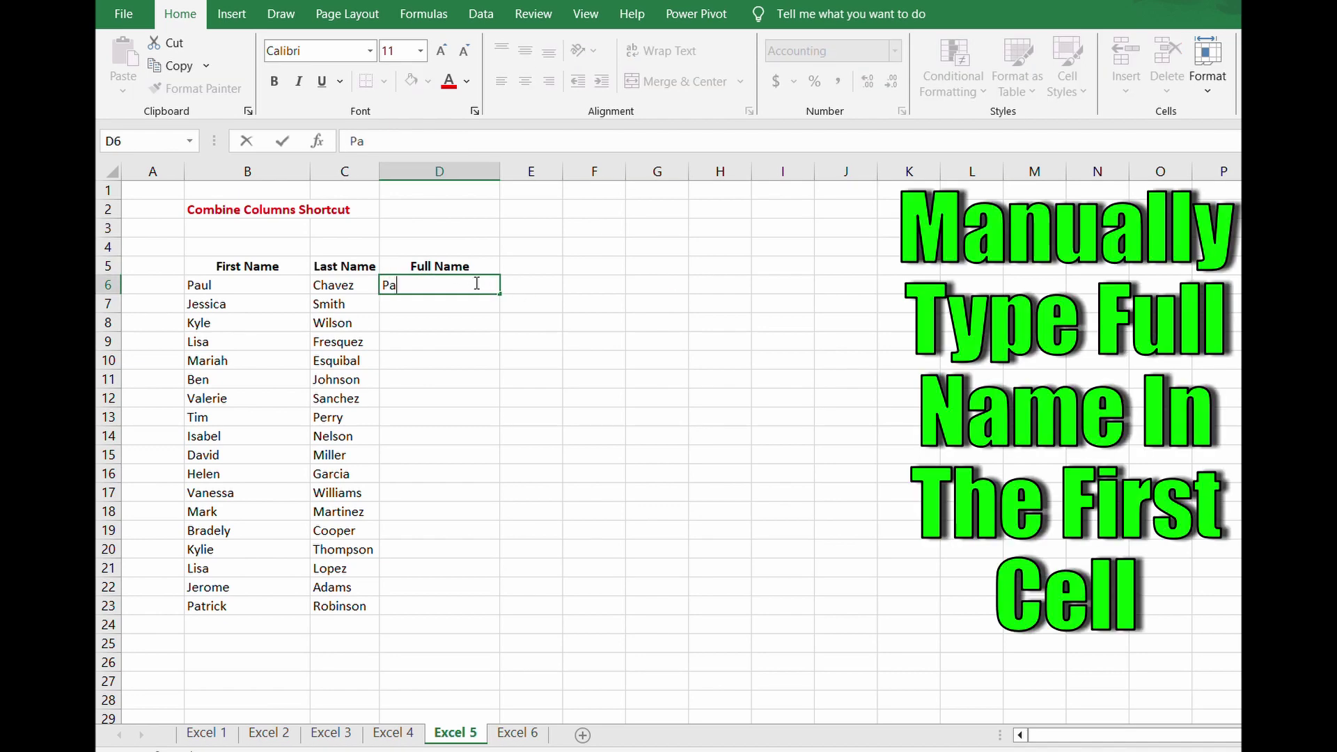
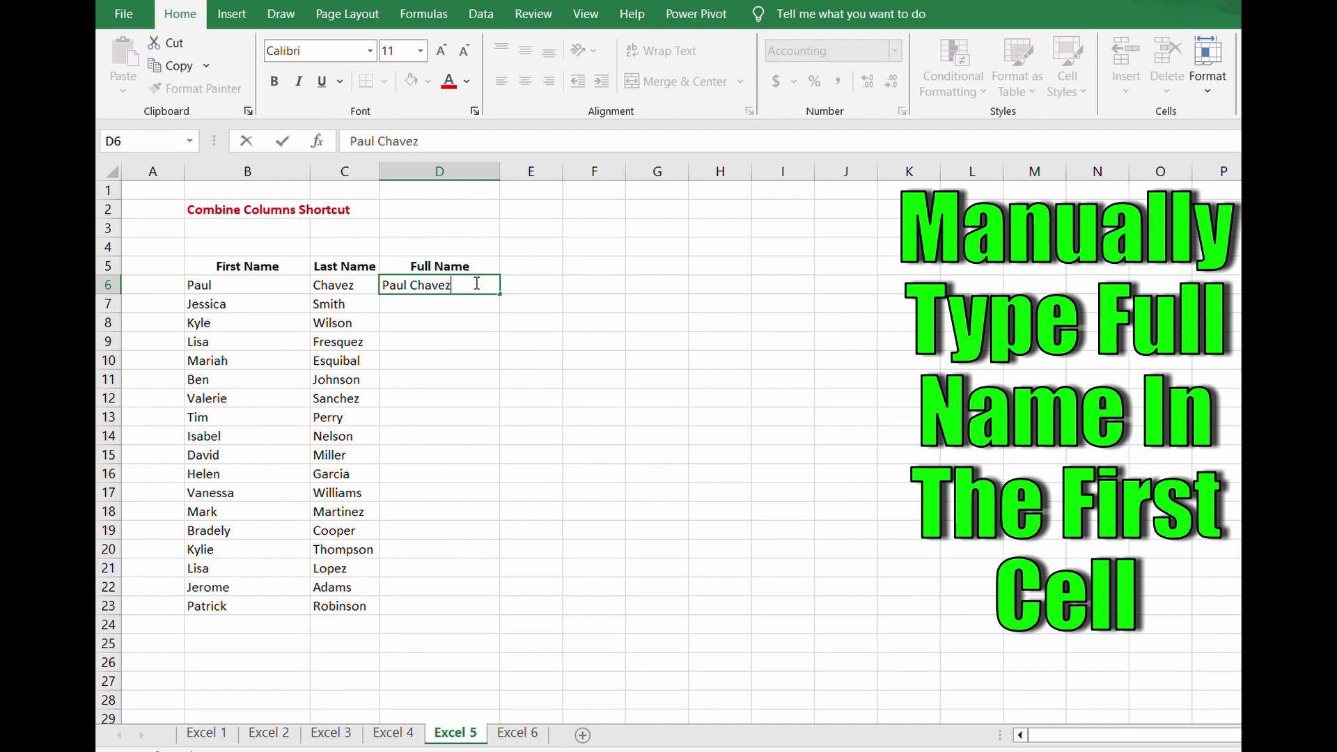
pyautogui.press('Return')
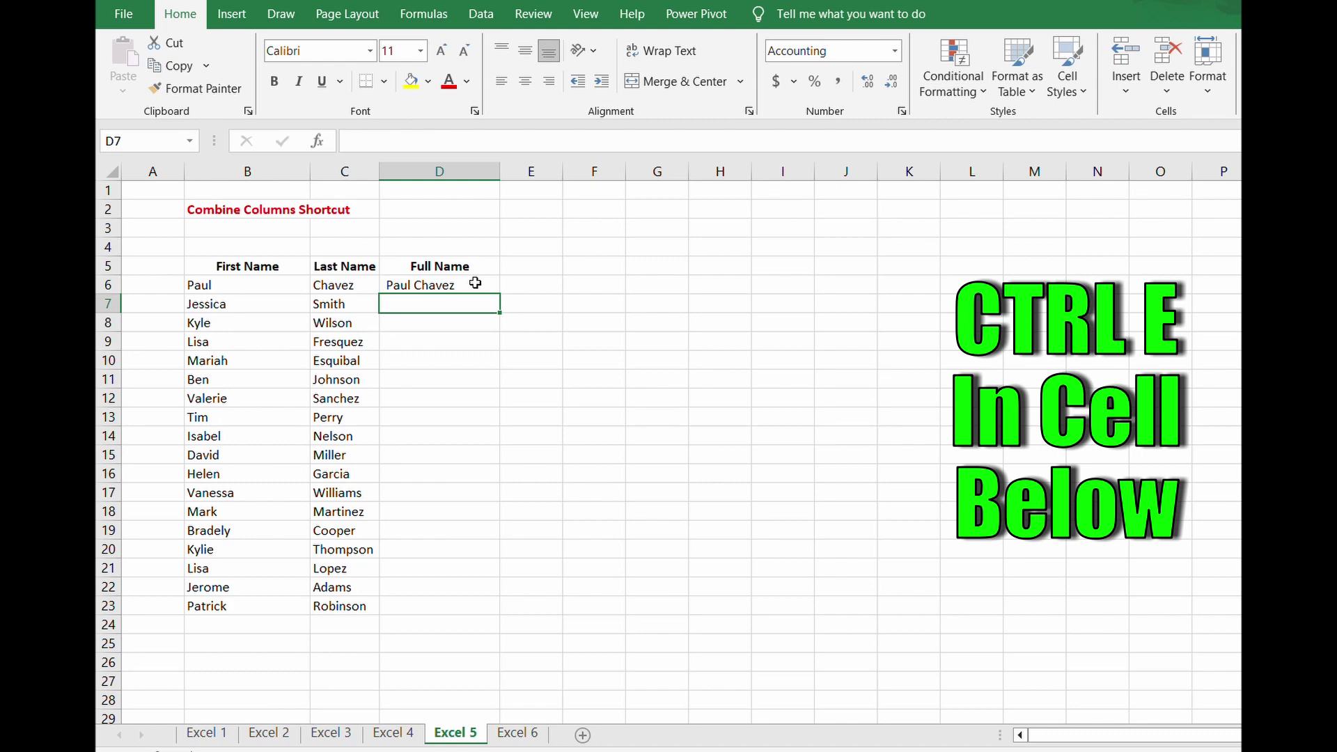
pyautogui.hotkey('ctrl', 'e')
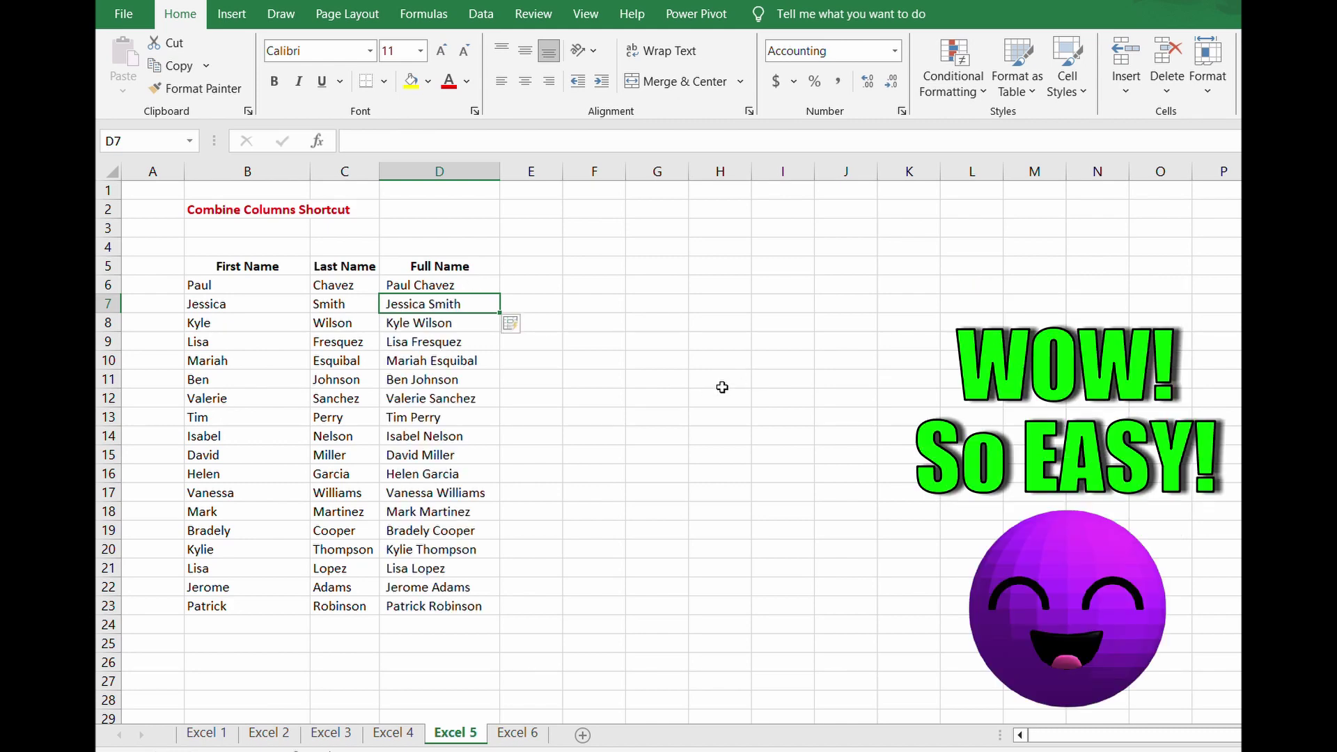
pyautogui.click(622, 377)
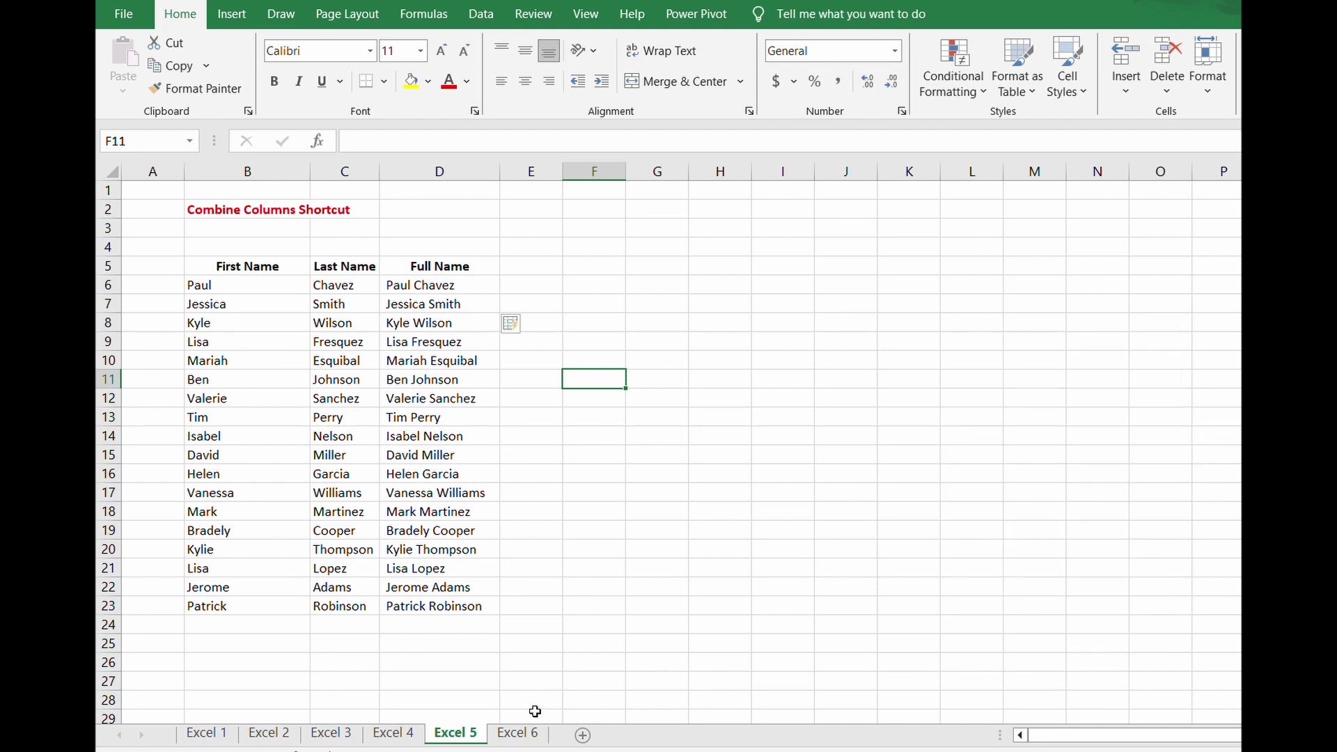
pyautogui.click(517, 733)
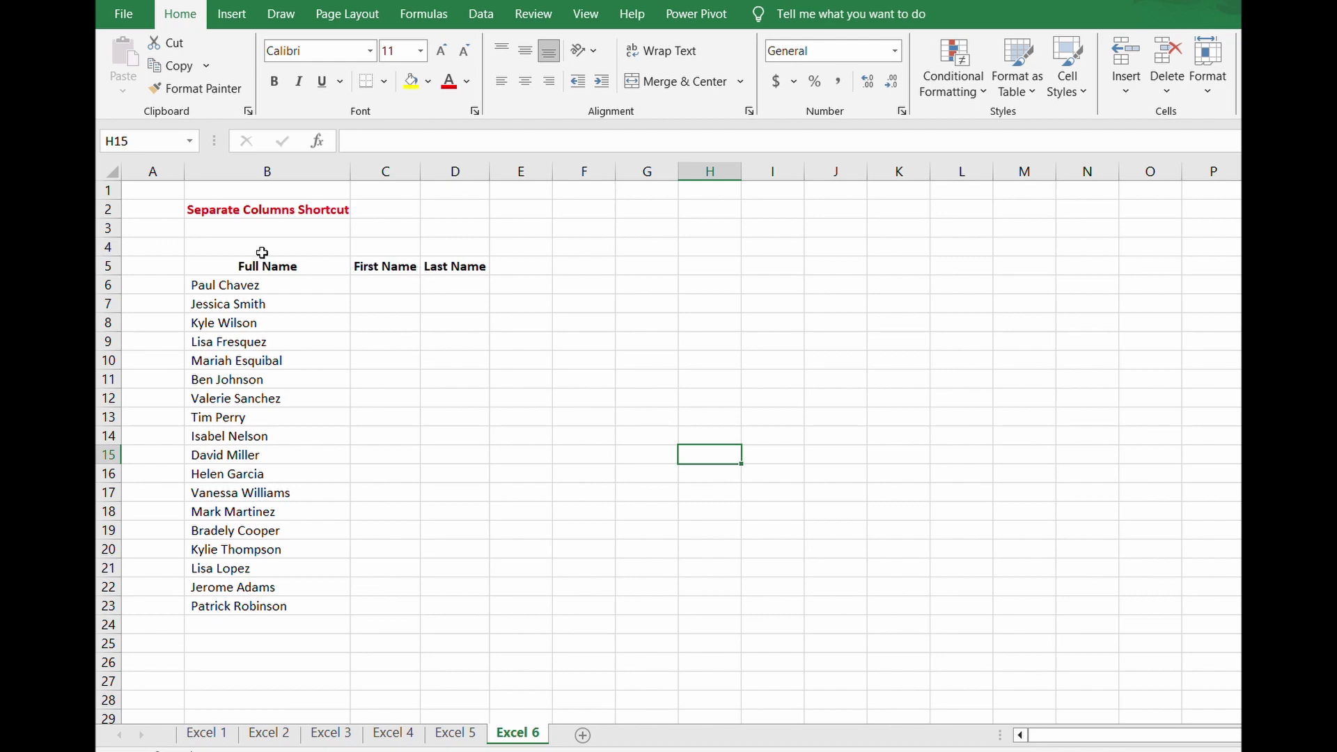
# - Enter the first person's first name in C6 and Flash Fill the First Name column
pyautogui.click(381, 280)
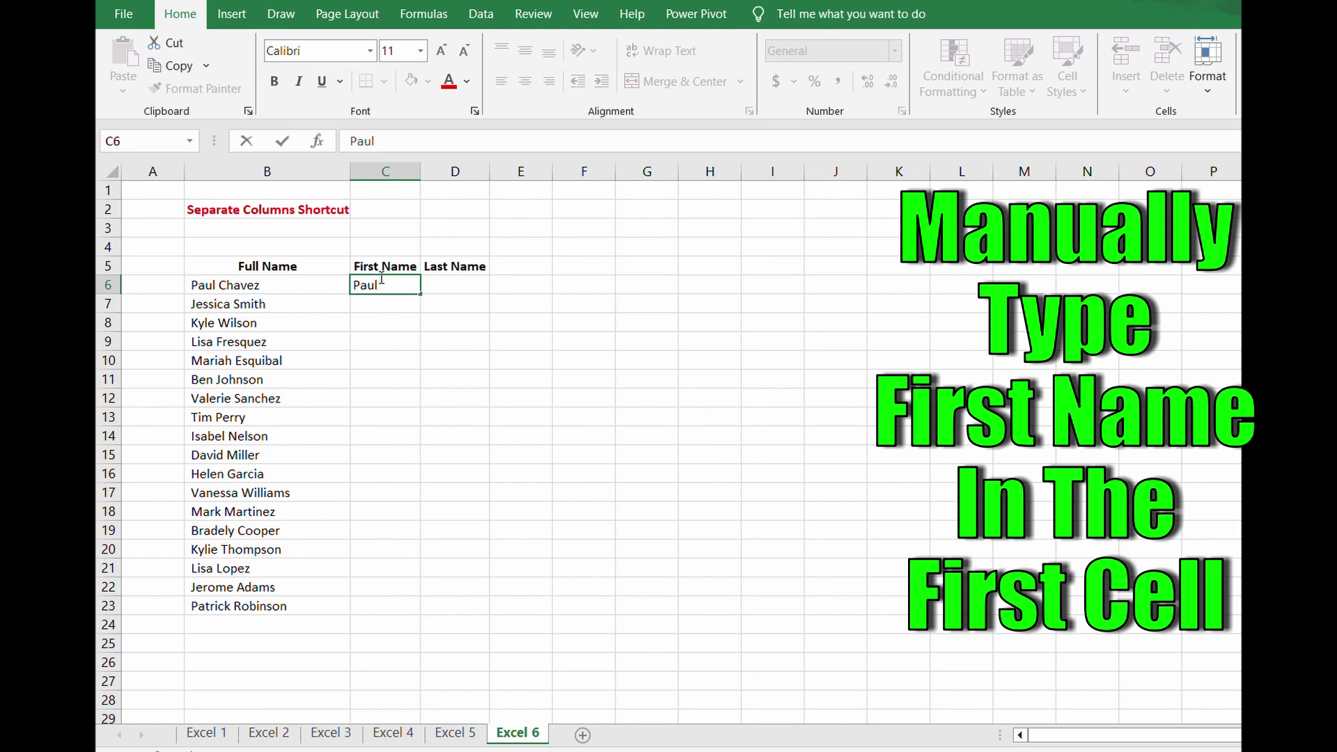
pyautogui.press('Return')
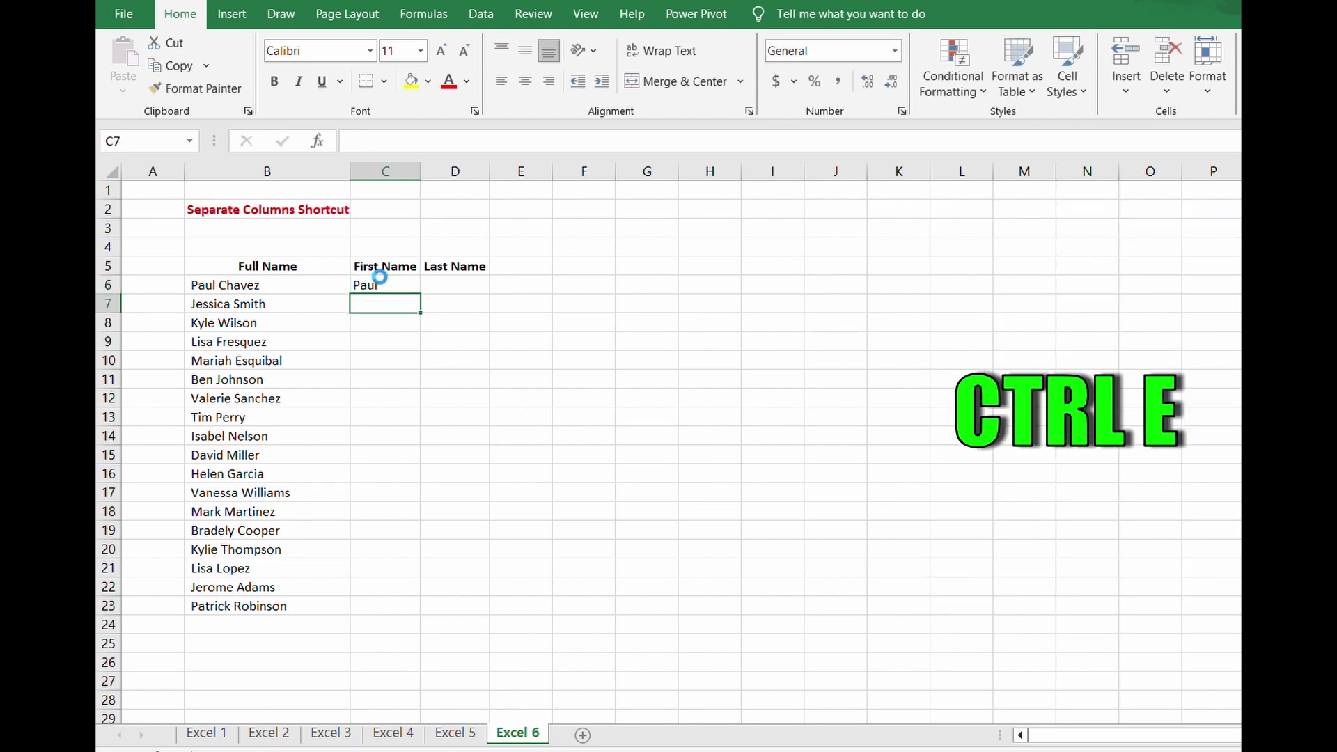
pyautogui.hotkey('ctrl', 'e')
# - Enter the first person's last name in D6 and Flash Fill the Last Name column
pyautogui.press('Up')
pyautogui.press('Right')
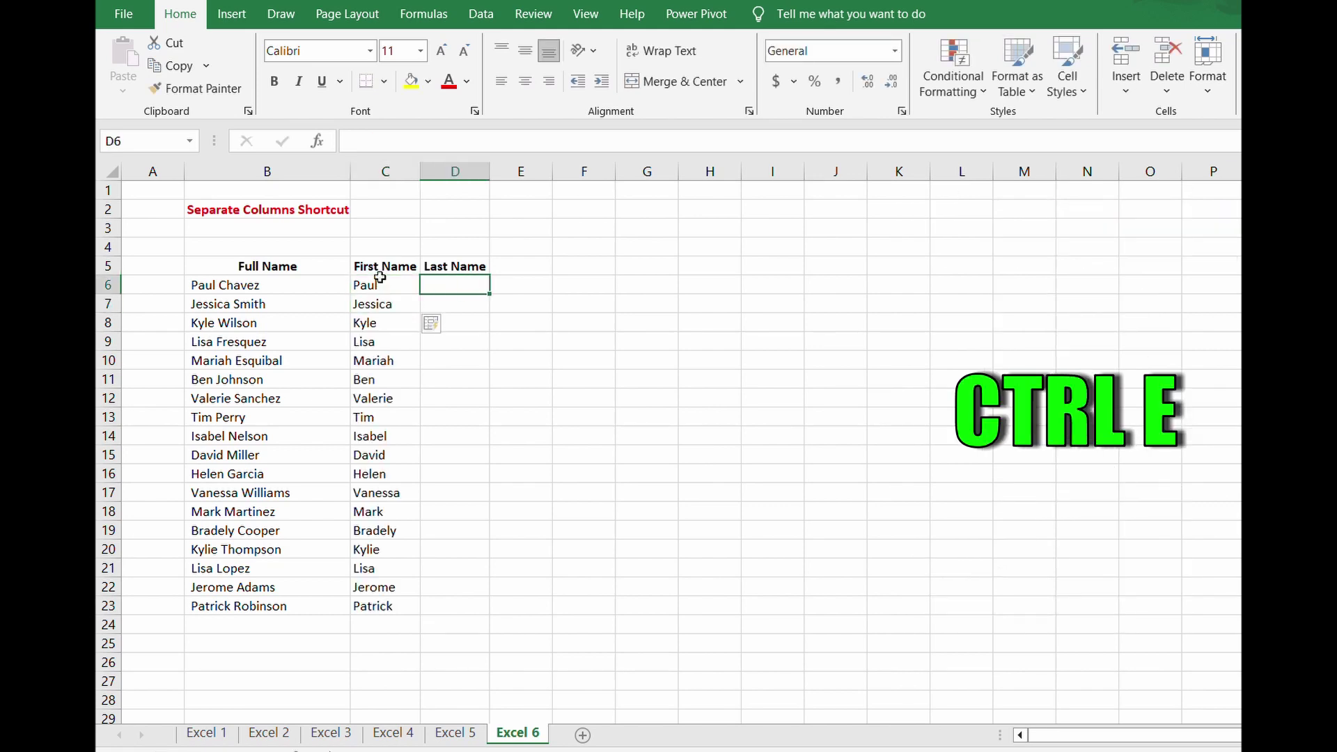
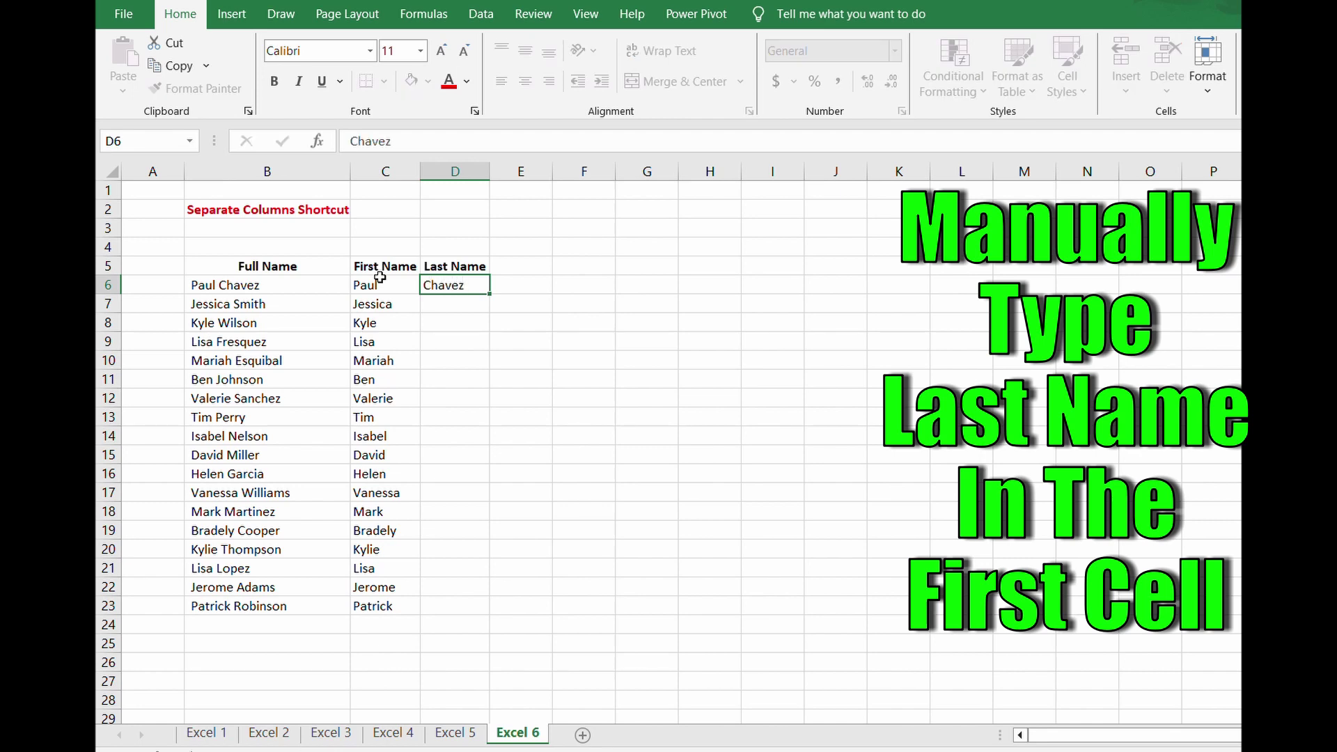
pyautogui.press('Return')
pyautogui.hotkey('ctrl', 'e')
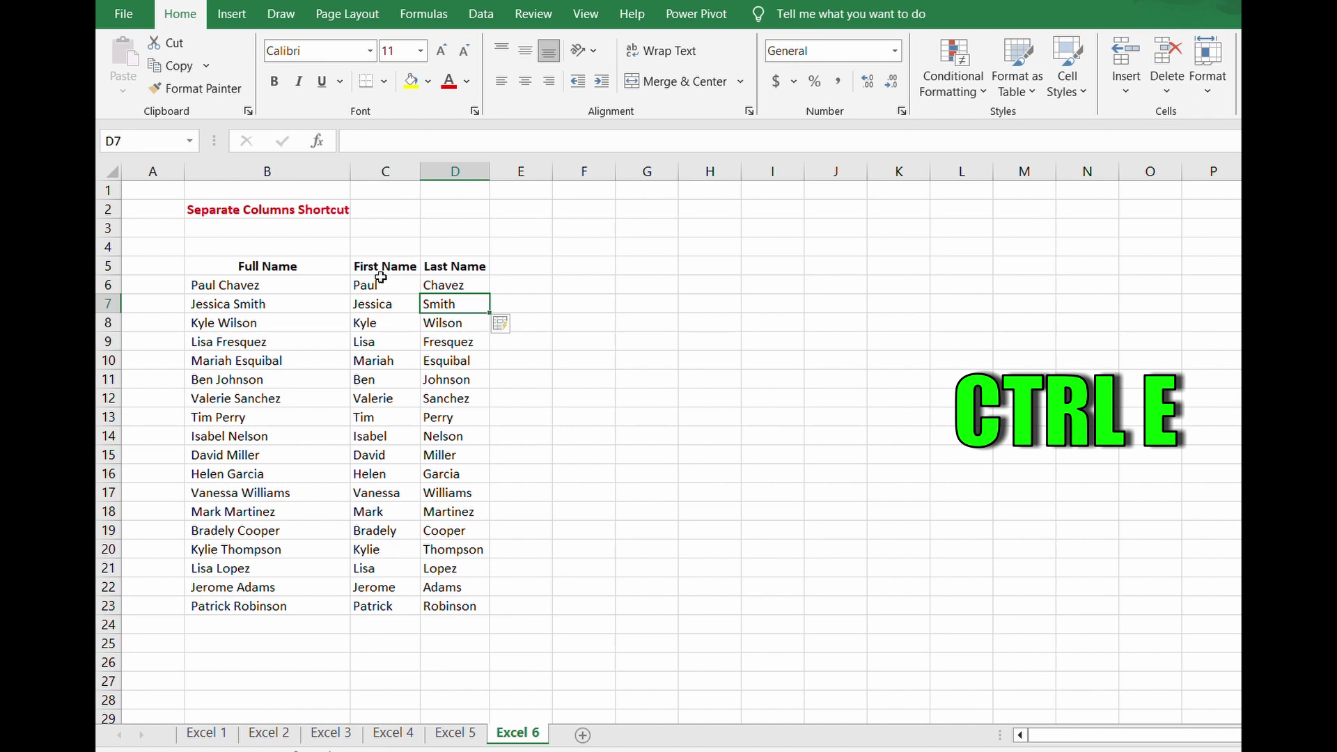
pyautogui.click(579, 324)
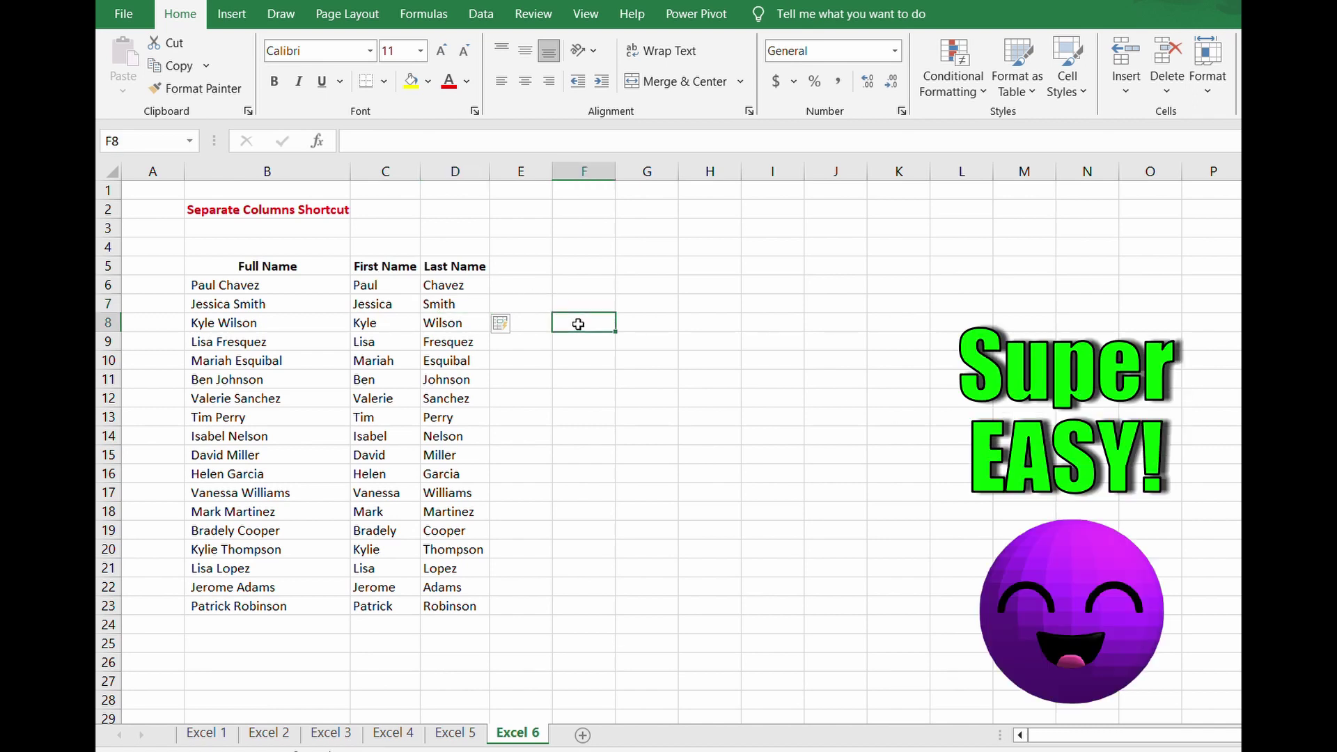